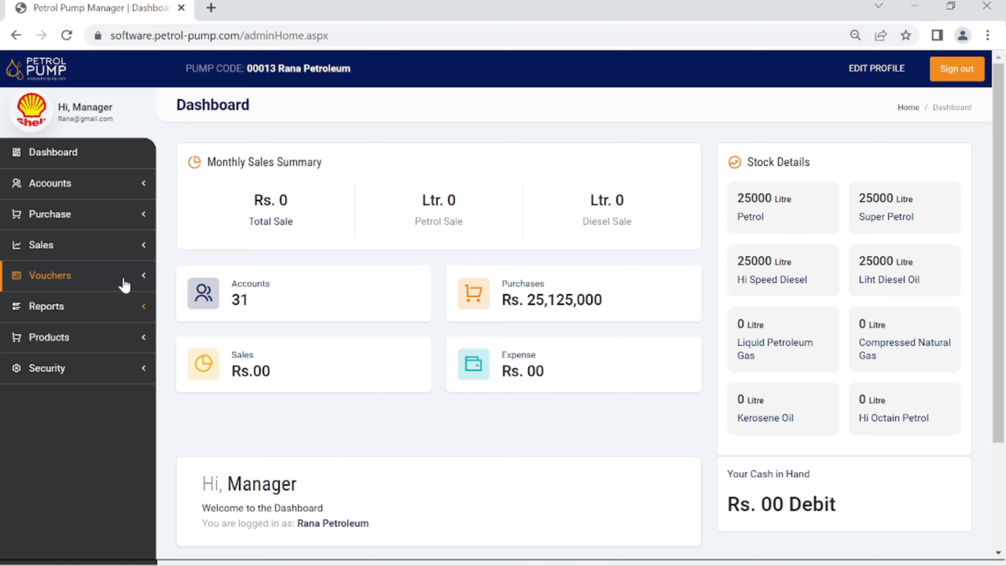
View the Add Sale invoice form and the company information settings, and return to the dashboard.
click(118, 246)
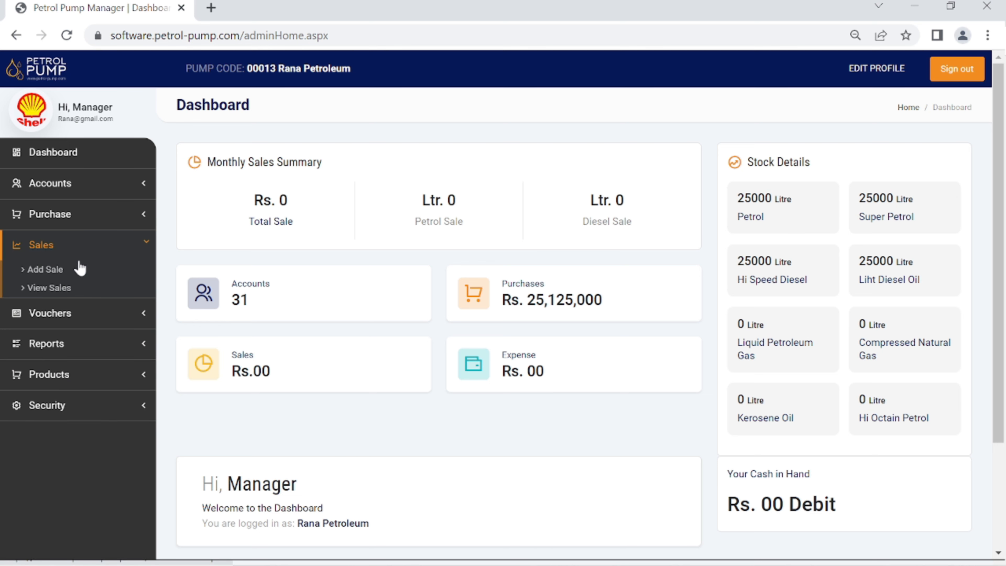
click(59, 271)
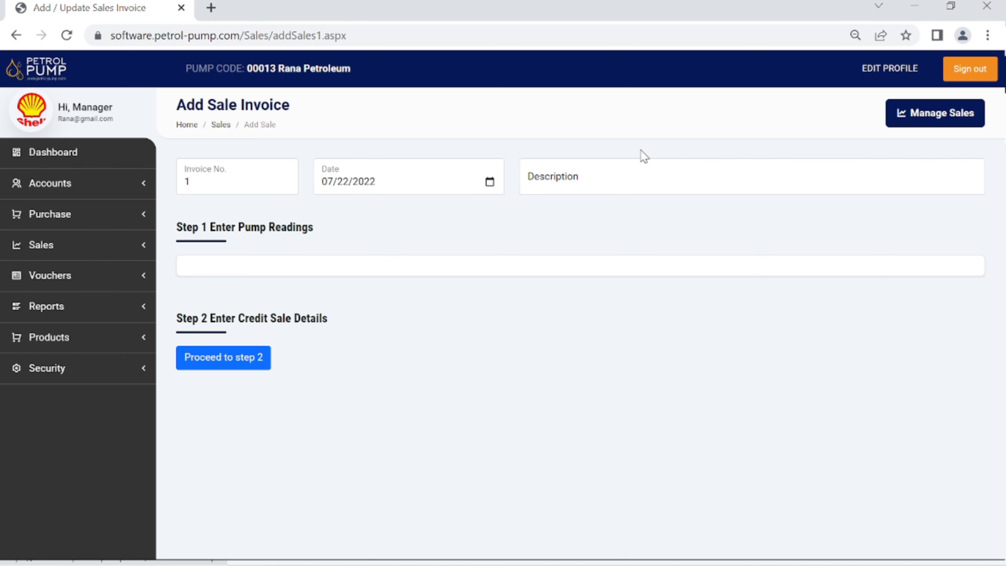
click(892, 78)
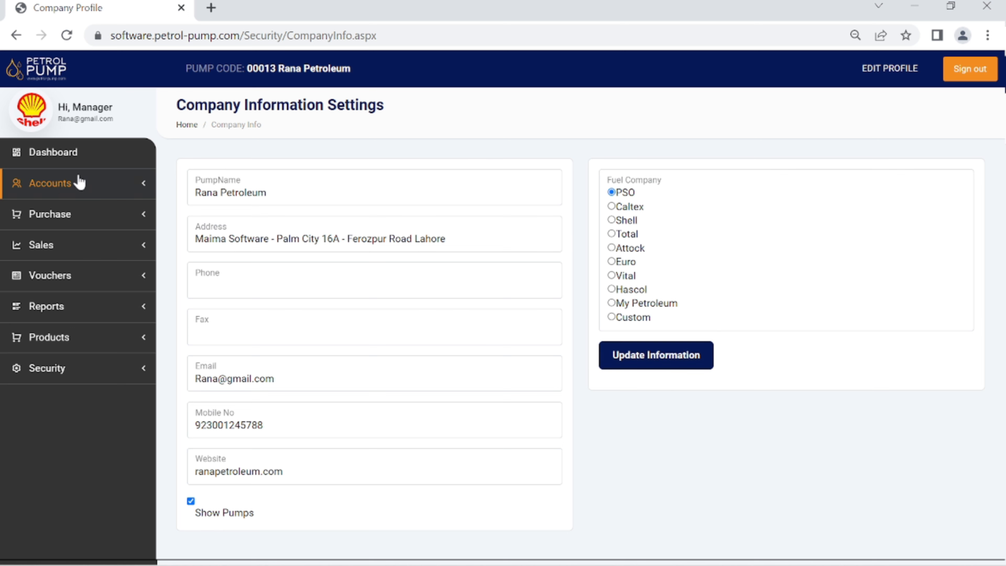
click(48, 158)
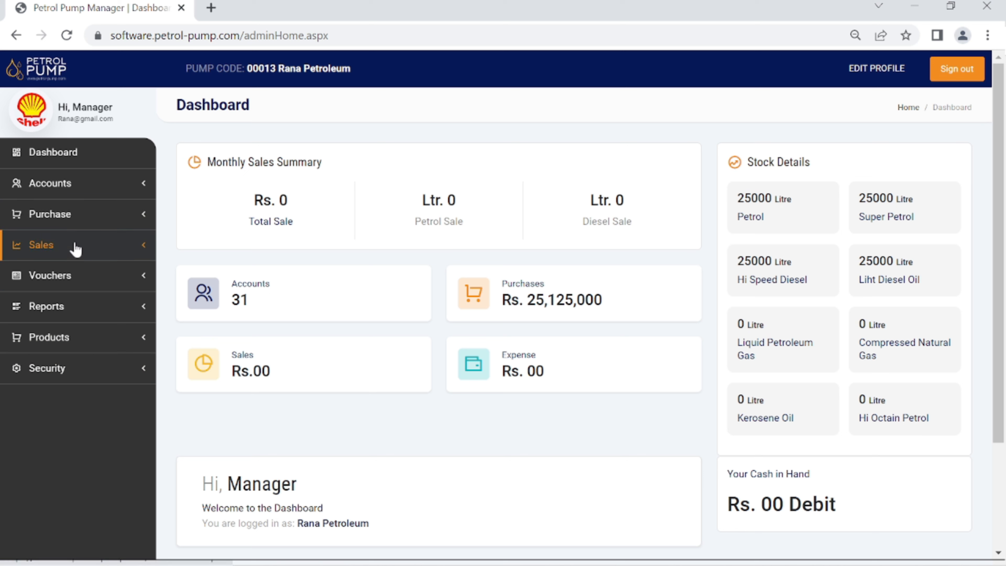
Add a pump machine with pump number 1 for the product Petrol and save it.
click(76, 346)
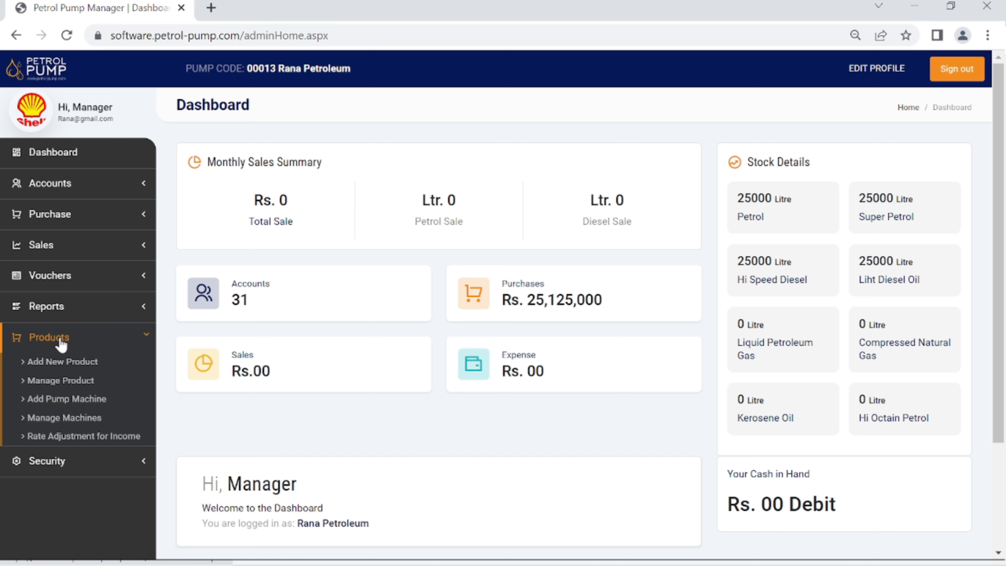
click(60, 403)
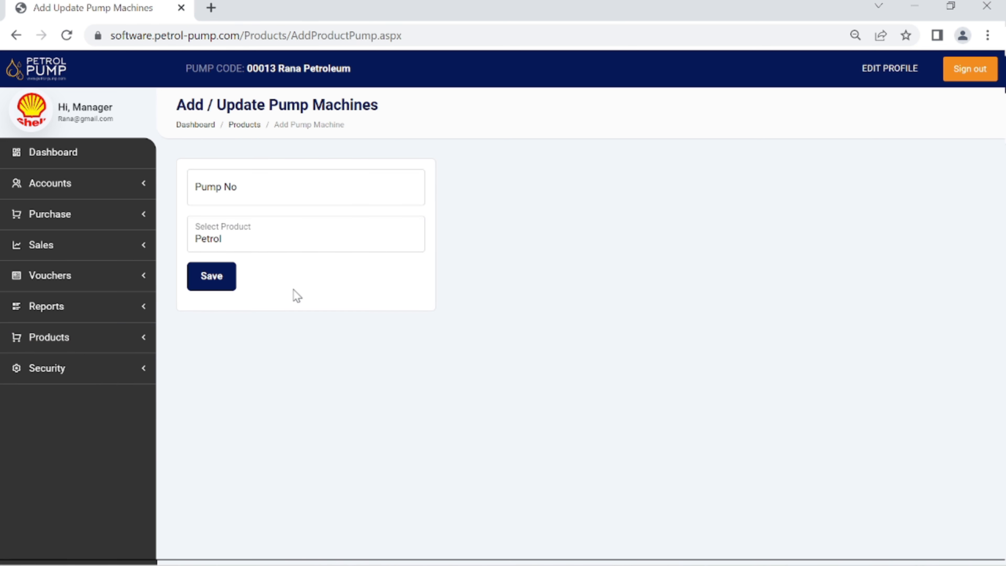
click(280, 185)
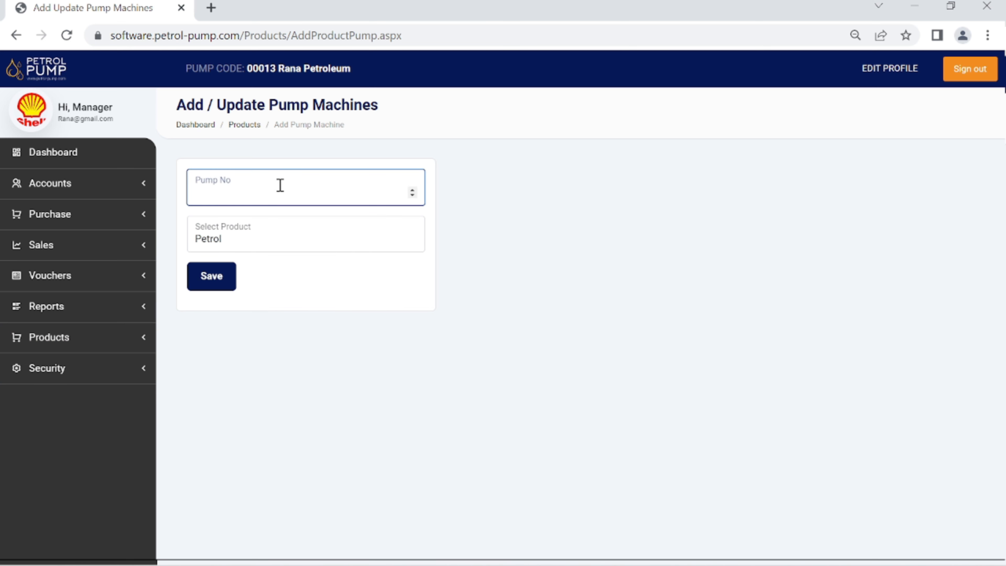
text(1)
click(212, 282)
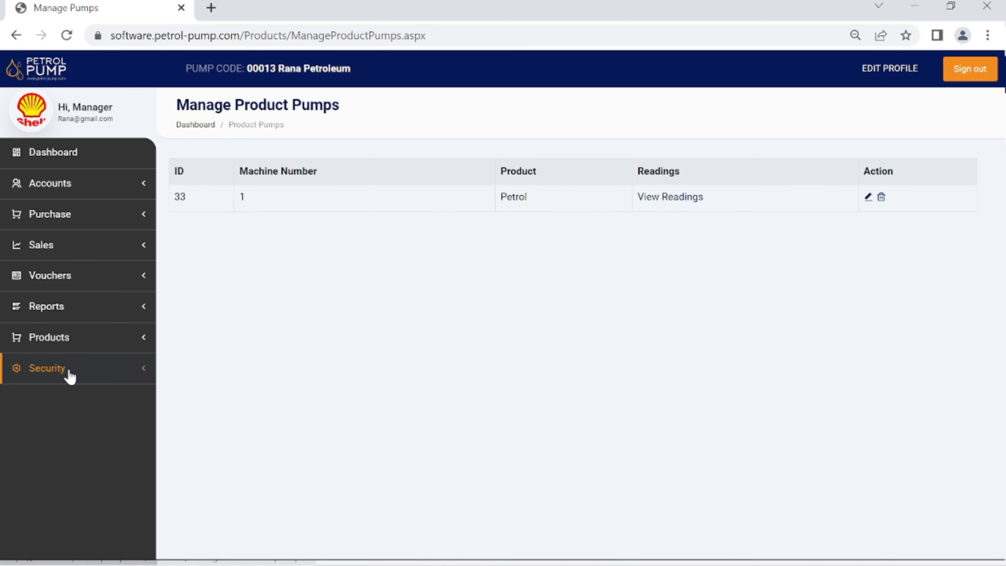
Add another pump machine with pump number 2 for the product Super Petrol and save it.
click(97, 339)
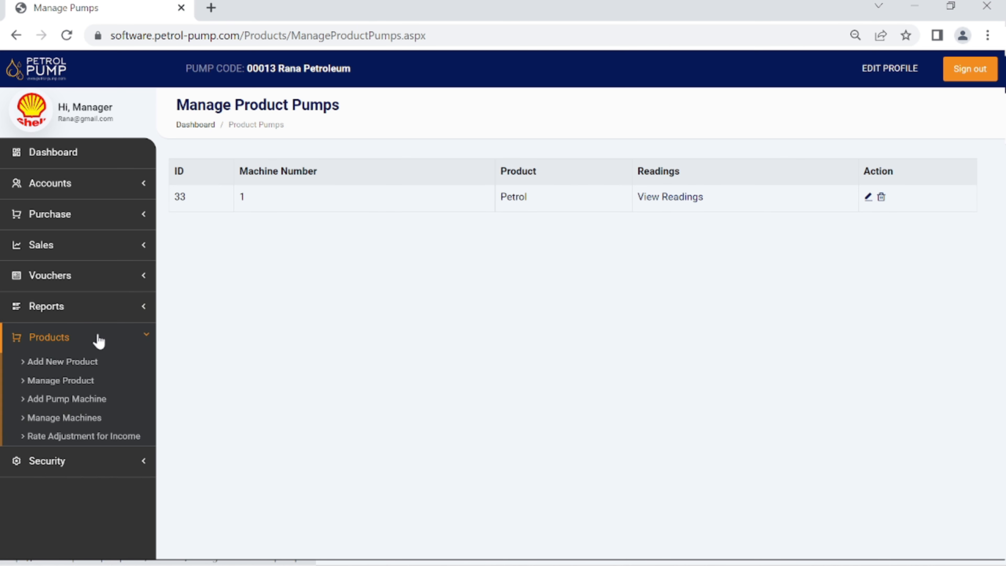
click(80, 403)
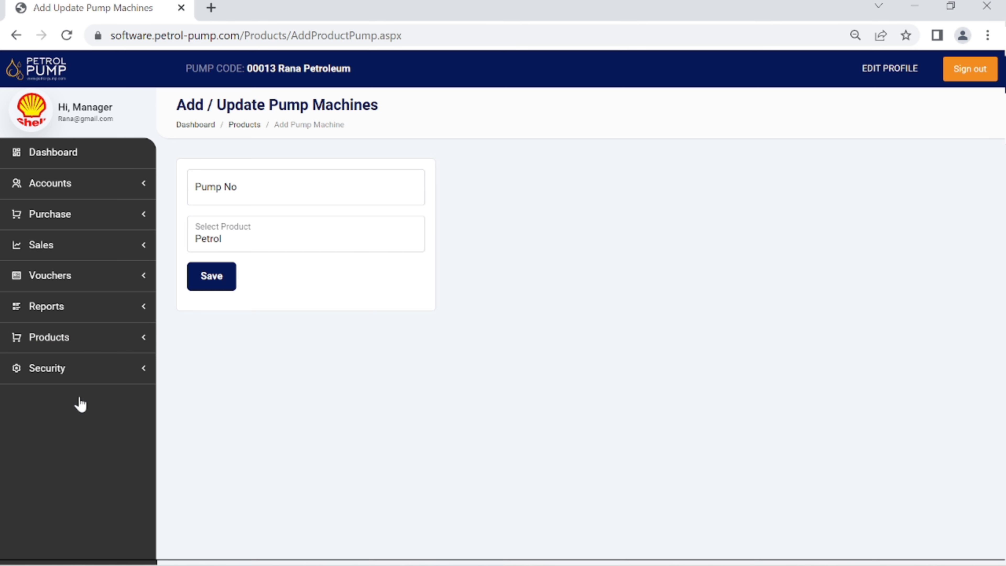
click(268, 185)
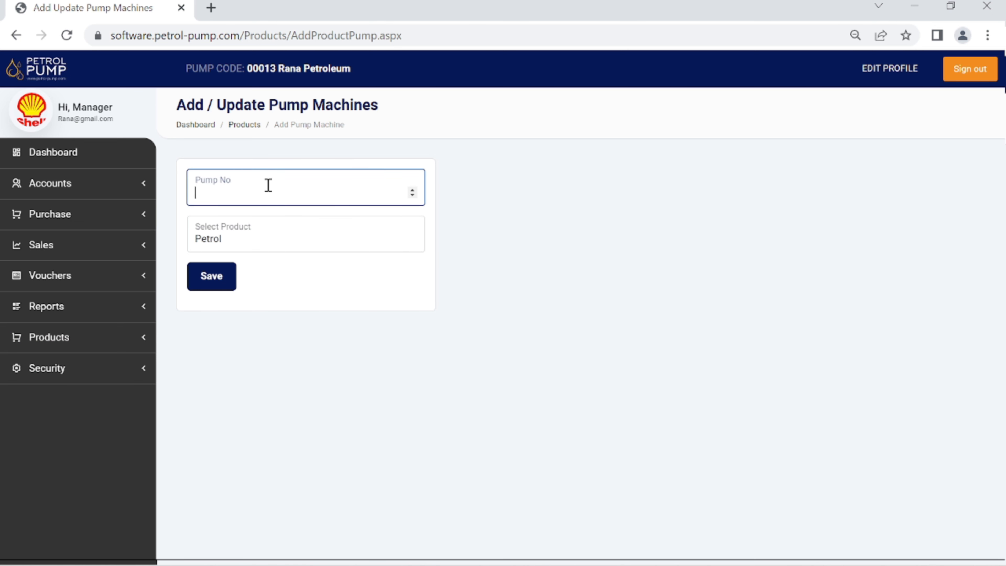
text(2)
click(338, 243)
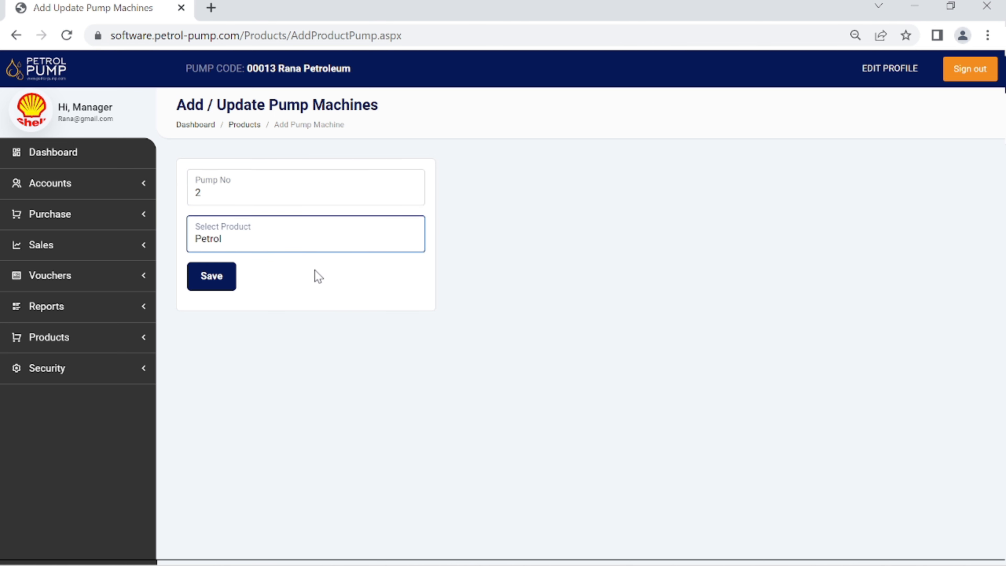
key(Down)
click(214, 285)
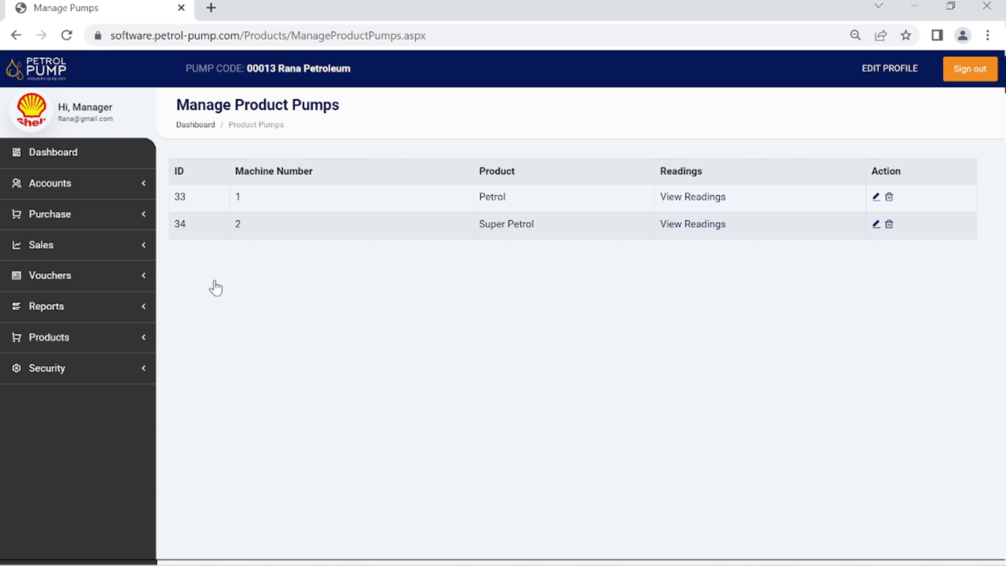
Add a third pump machine with pump number 3 for the product Hi Speed Diesel and save it.
click(61, 344)
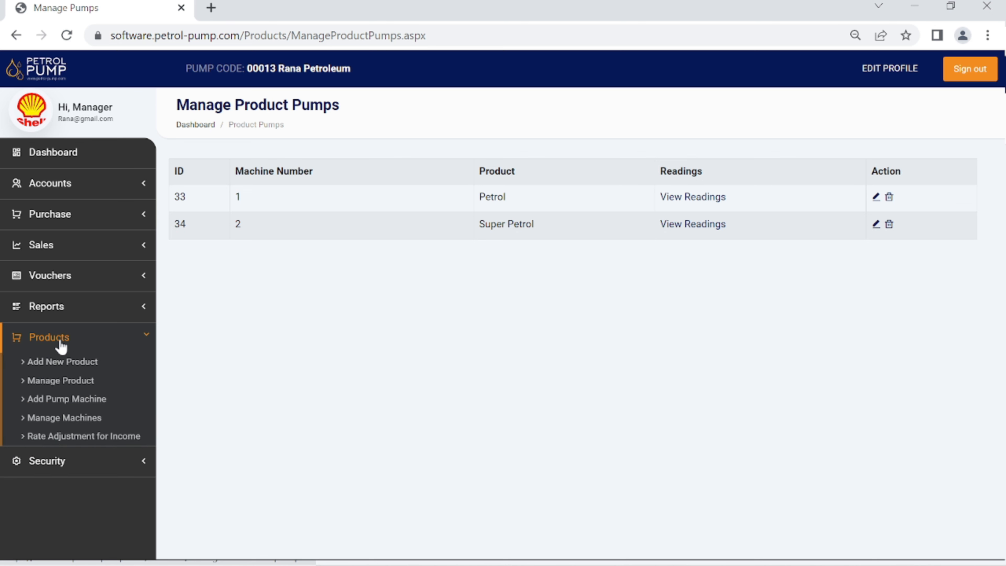
click(67, 403)
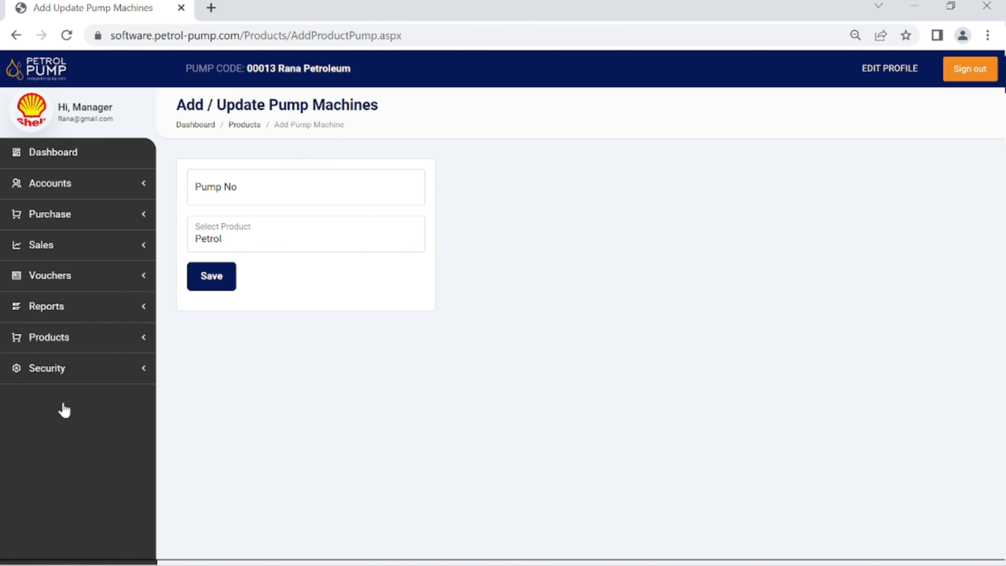
click(266, 190)
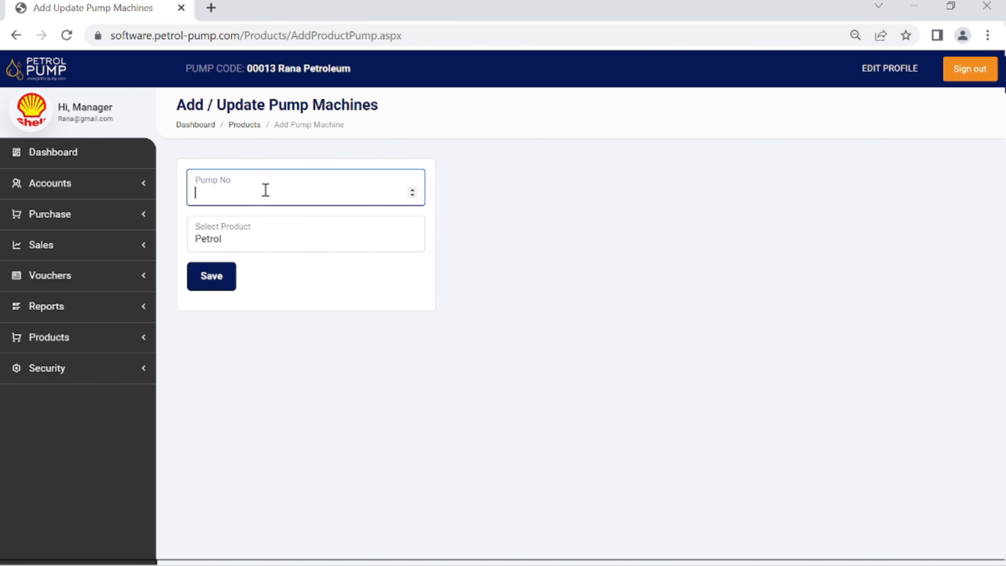
text(3)
key(Tab)
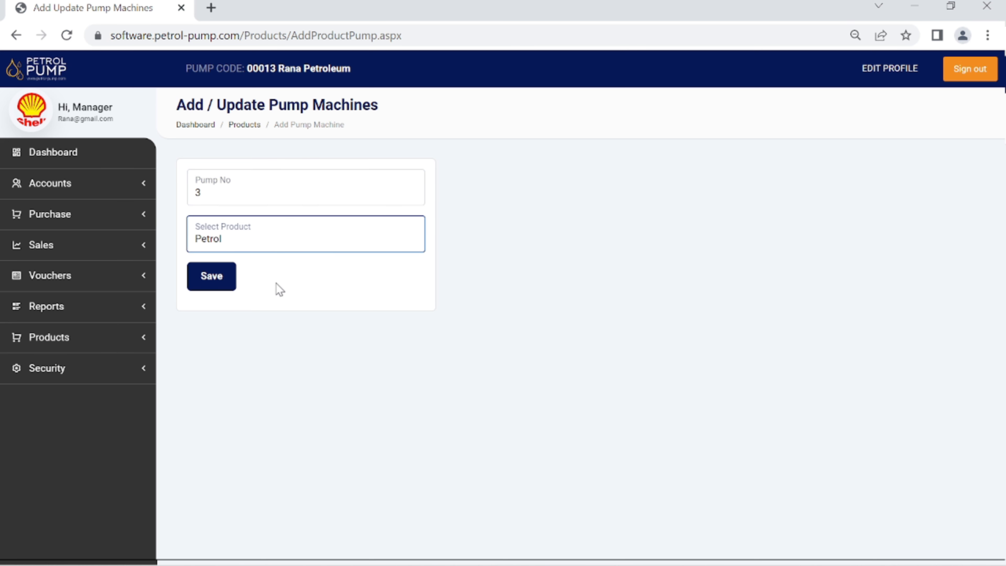
key(Down)
click(216, 283)
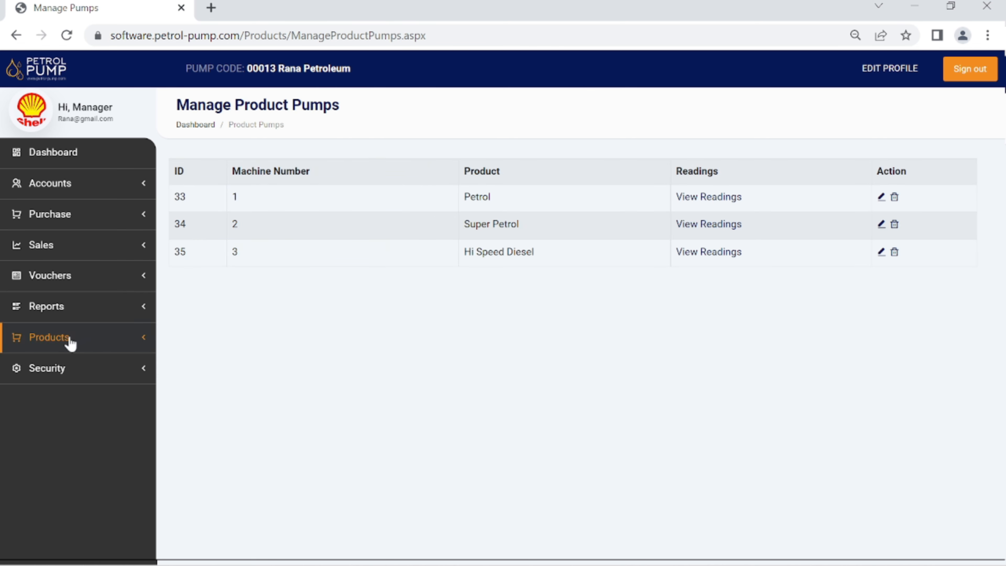
Add a fourth pump machine with pump number 4 for the product Liht Diesel Oil and save it.
click(68, 345)
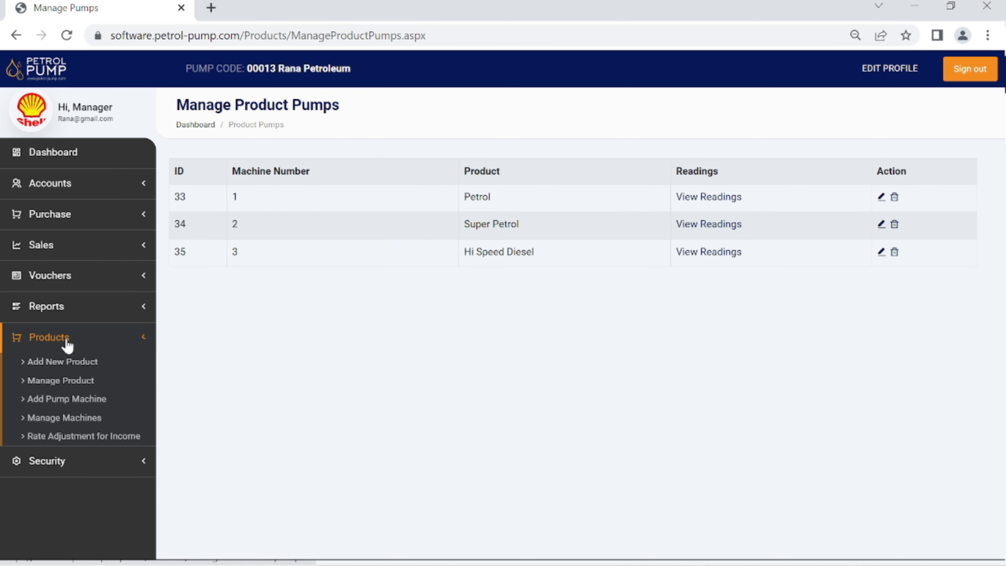
click(69, 400)
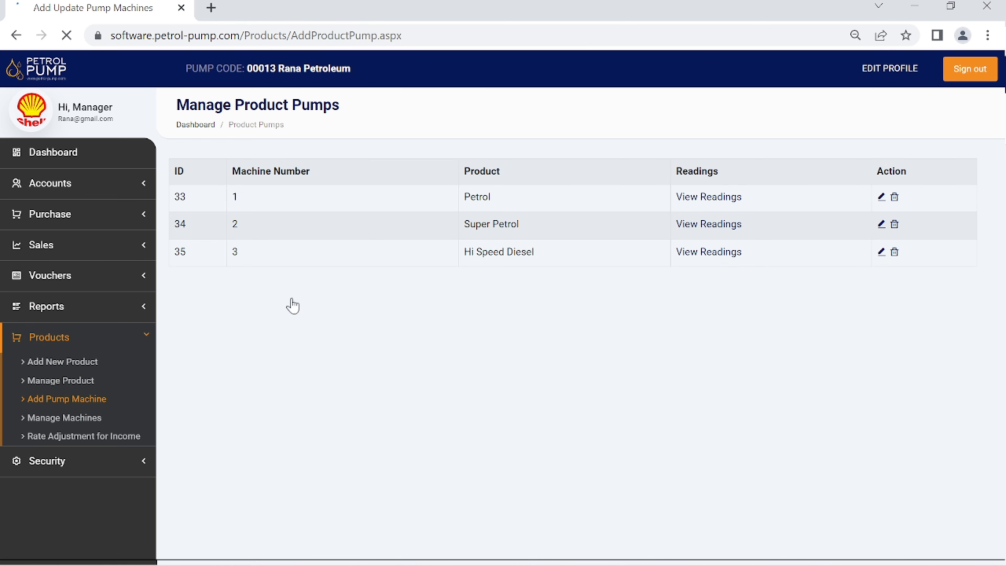
click(252, 187)
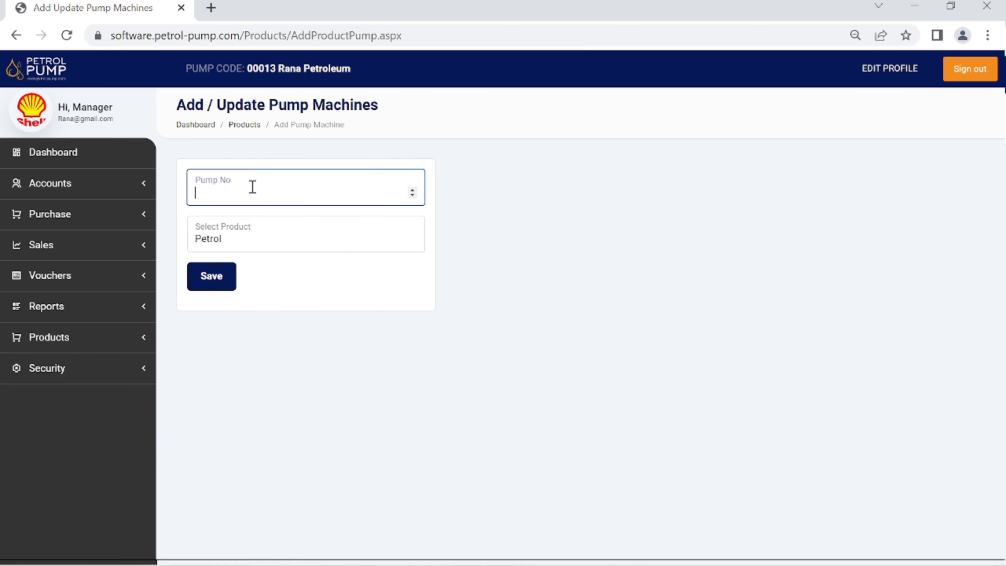
text(4)
click(277, 234)
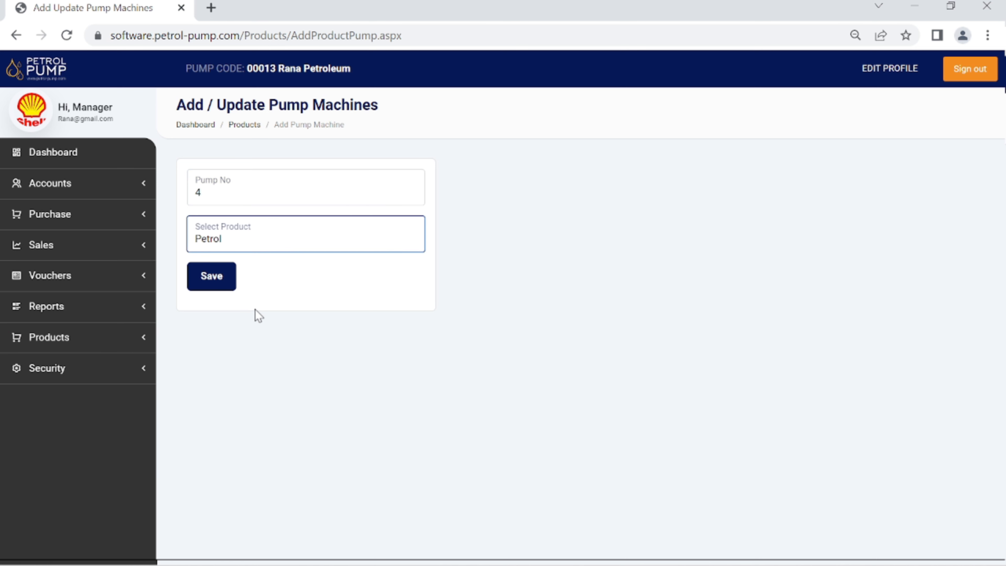
key(Down)
click(214, 280)
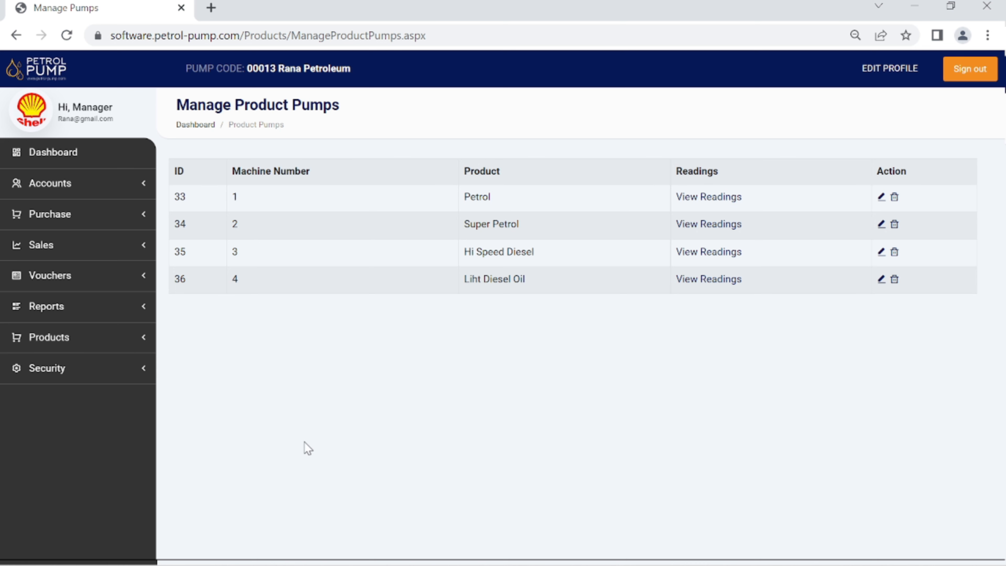
Start a new sale invoice and set its date to 07/01/2022.
click(64, 249)
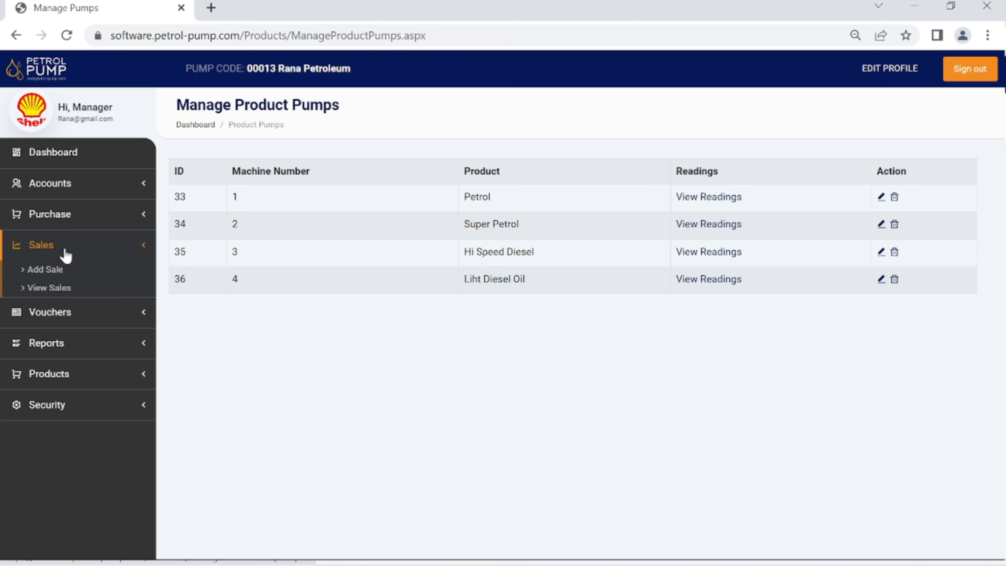
click(53, 272)
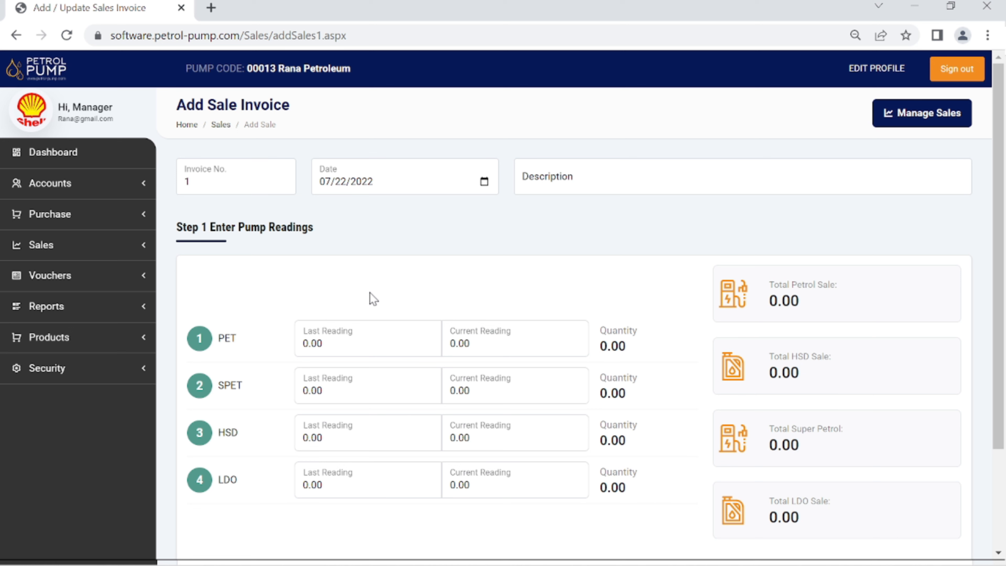
click(483, 182)
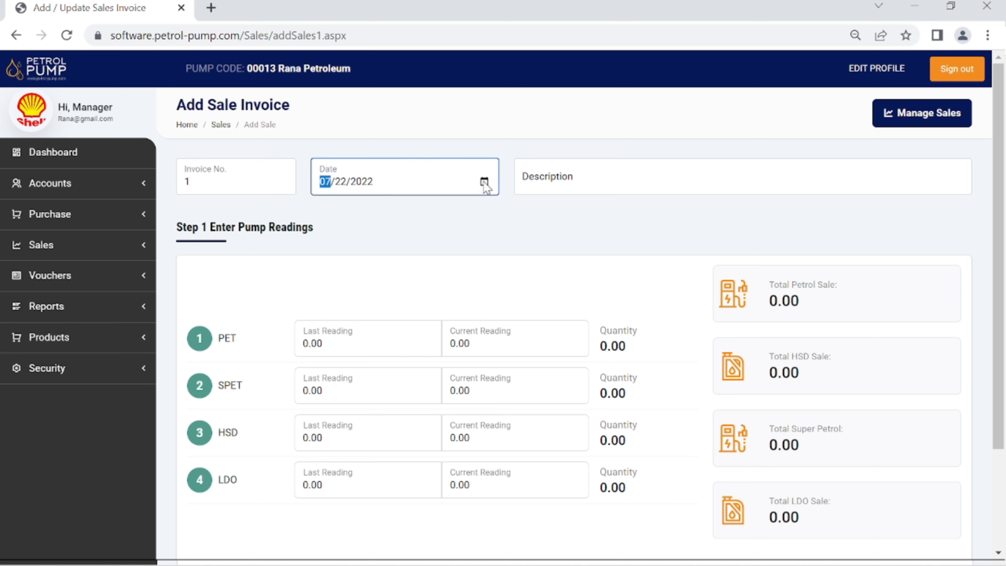
click(425, 257)
Enter "1st Sale of July,22" as the description of the sale invoice.
click(623, 181)
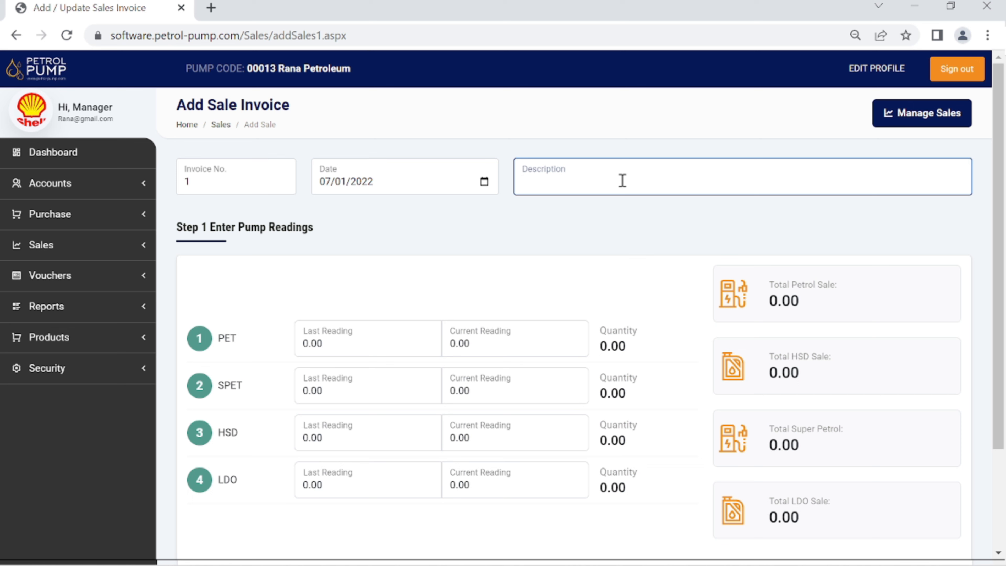
text(F)
key(BackSpace)
text(1st Sale of July)
click(646, 226)
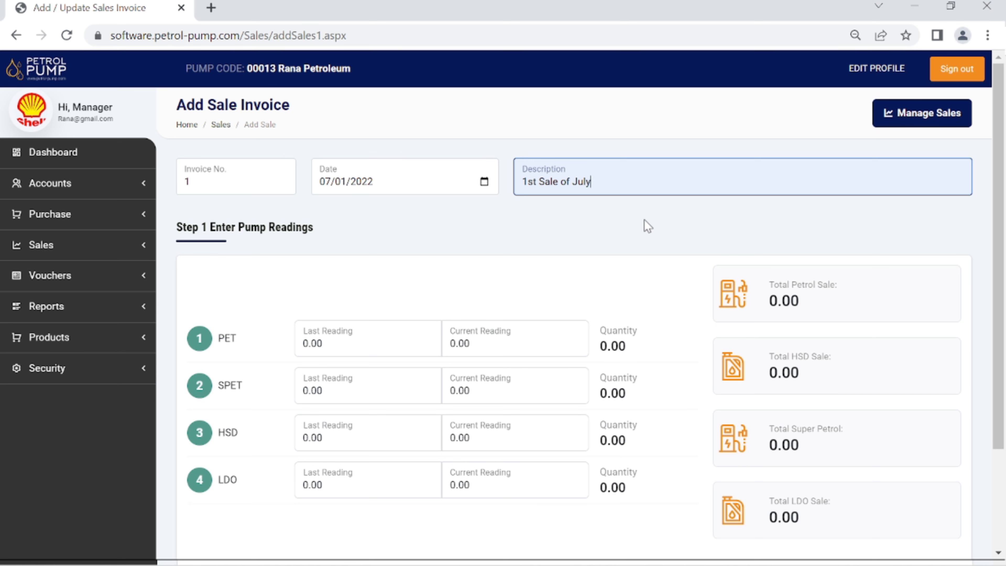
text(,22)
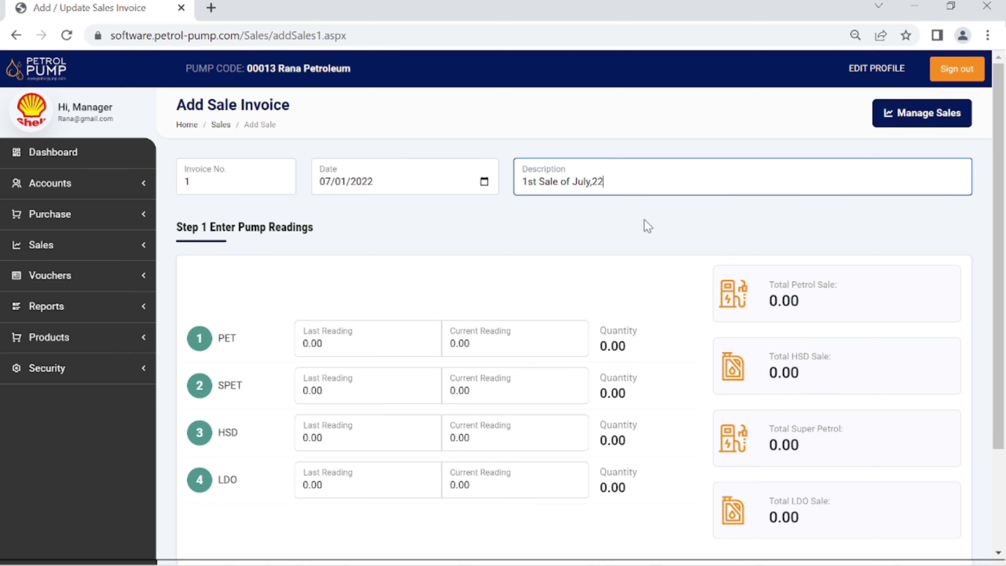
Enter 1234567 as the last reading and 1235678 as the current reading of pump 1 (PET).
key(Tab)
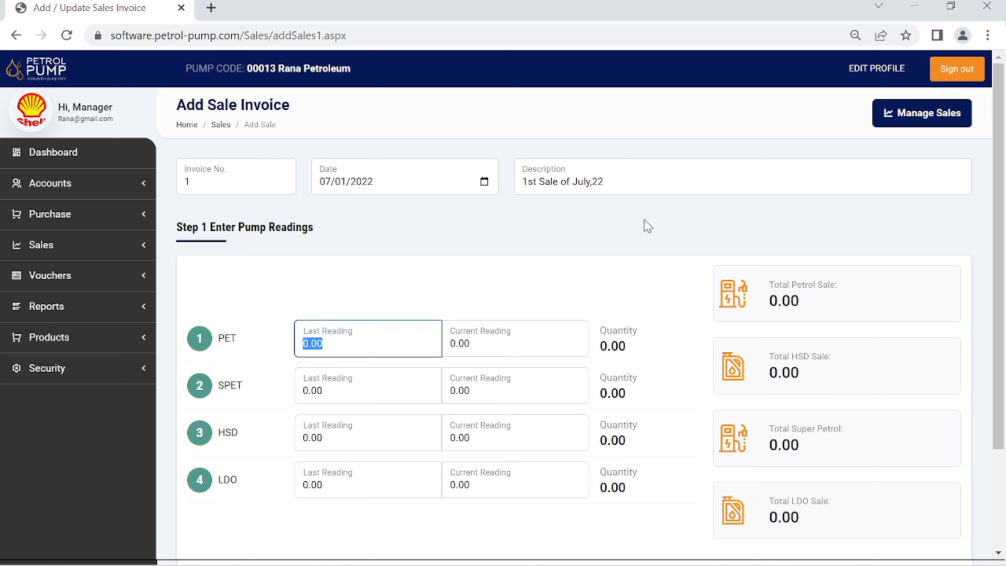
text(1234567)
key(Tab)
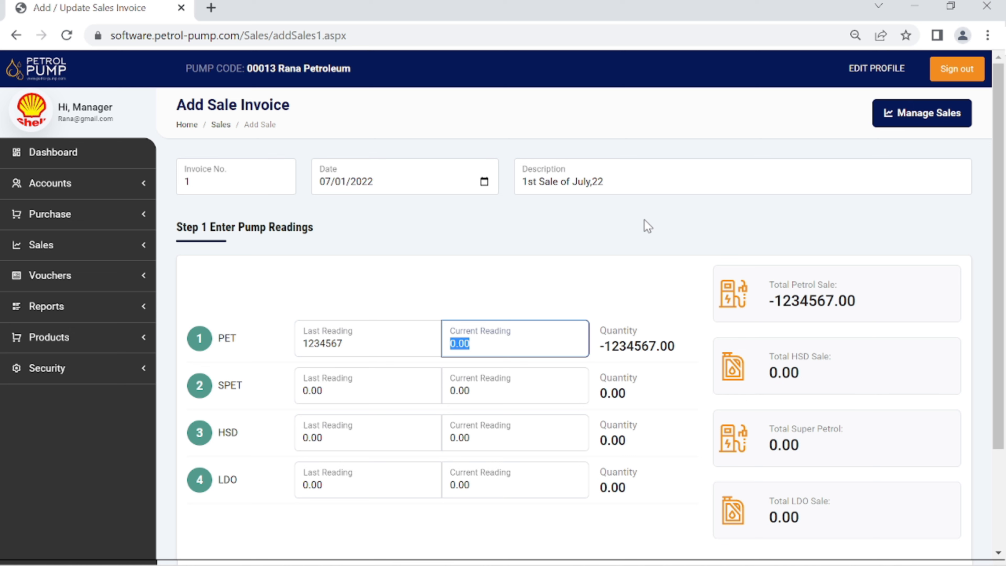
text(1235678)
key(Tab)
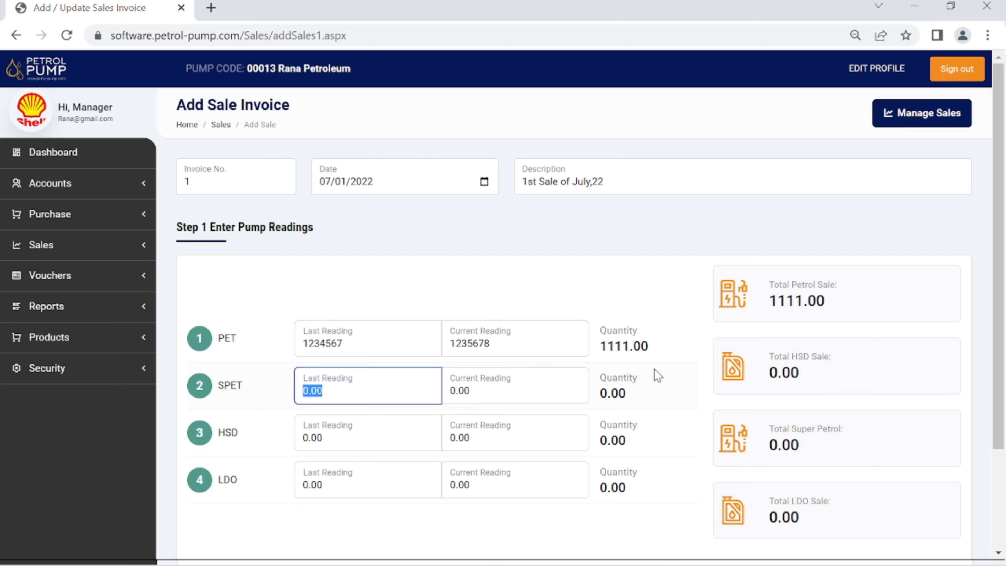
Copy the PET pump's last reading, 1234567, into the last reading of pump 2 (SPET), replacing its default value.
click(355, 344)
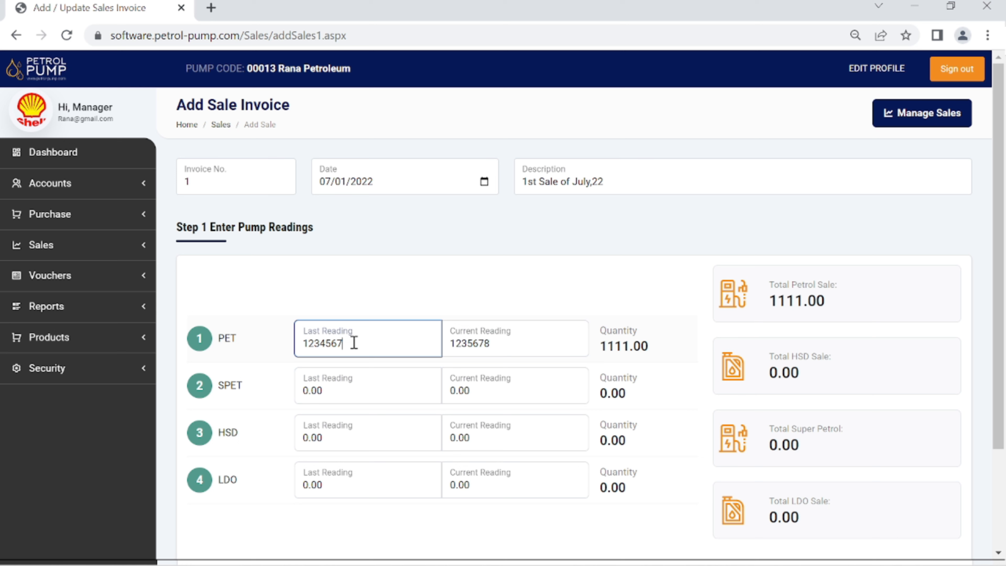
key(shift+Left)
key(shift+Left)
key(shift+Left)
key(shift+Left)
key(shift+Left)
key(shift+Left)
key(shift+Left)
key(ctrl+c)
click(350, 391)
key(BackSpace)
key(BackSpace)
key(BackSpace)
key(BackSpace)
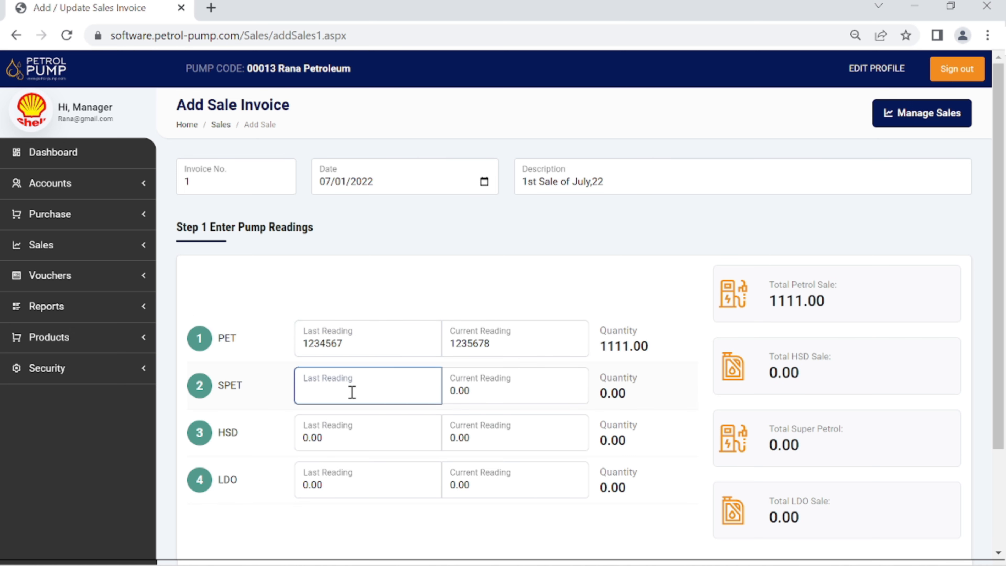
key(ctrl+v)
Set the current reading of pump 2 (SPET) to the copied value 1234567, replacing its default.
click(491, 396)
key(BackSpace)
key(BackSpace)
key(BackSpace)
key(BackSpace)
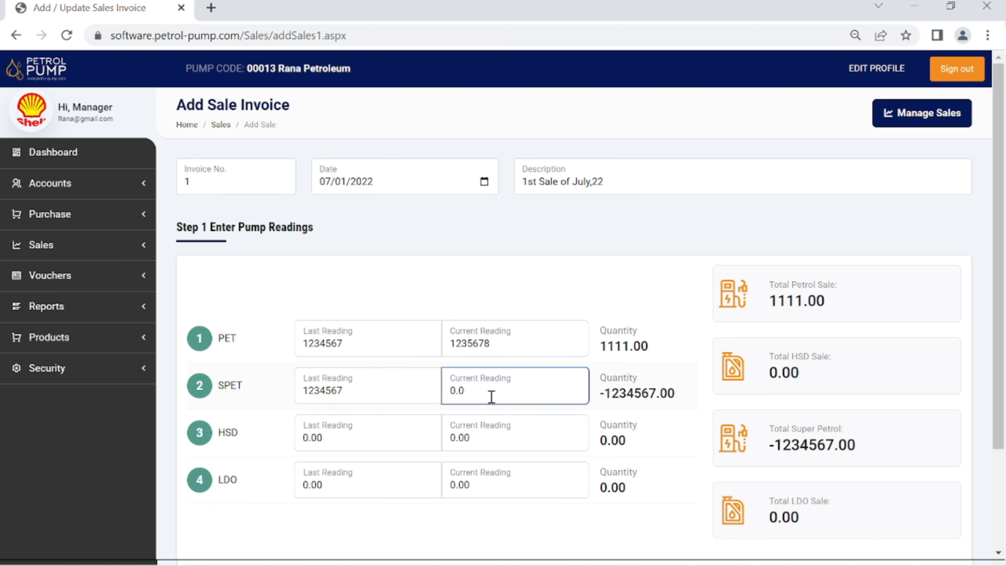
key(ctrl+v)
Fill both the last and current readings of pump 3 (HSD) with the copied value 1234567.
click(339, 438)
key(BackSpace)
key(BackSpace)
key(BackSpace)
key(BackSpace)
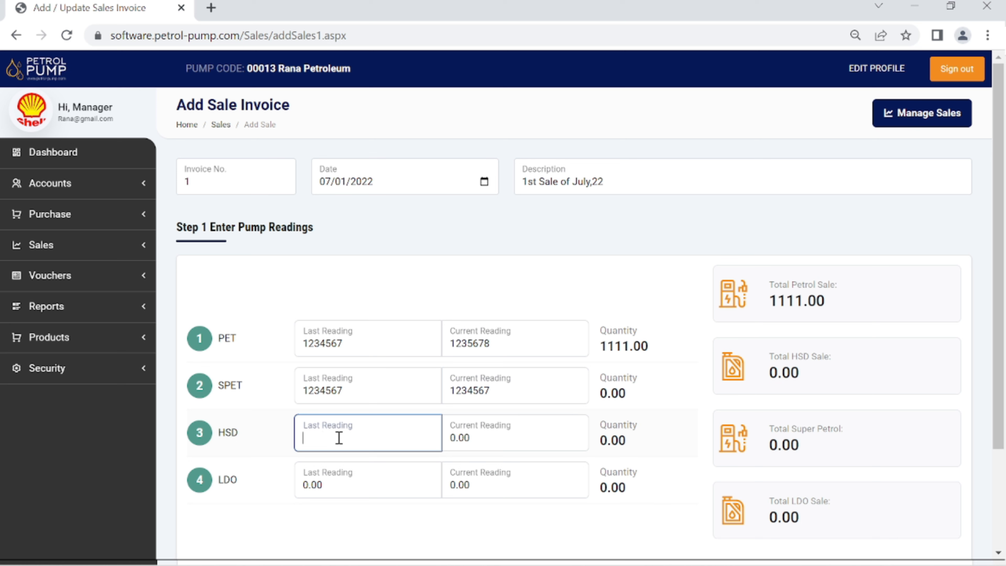
key(ctrl+v)
click(476, 436)
key(BackSpace)
key(BackSpace)
key(BackSpace)
key(BackSpace)
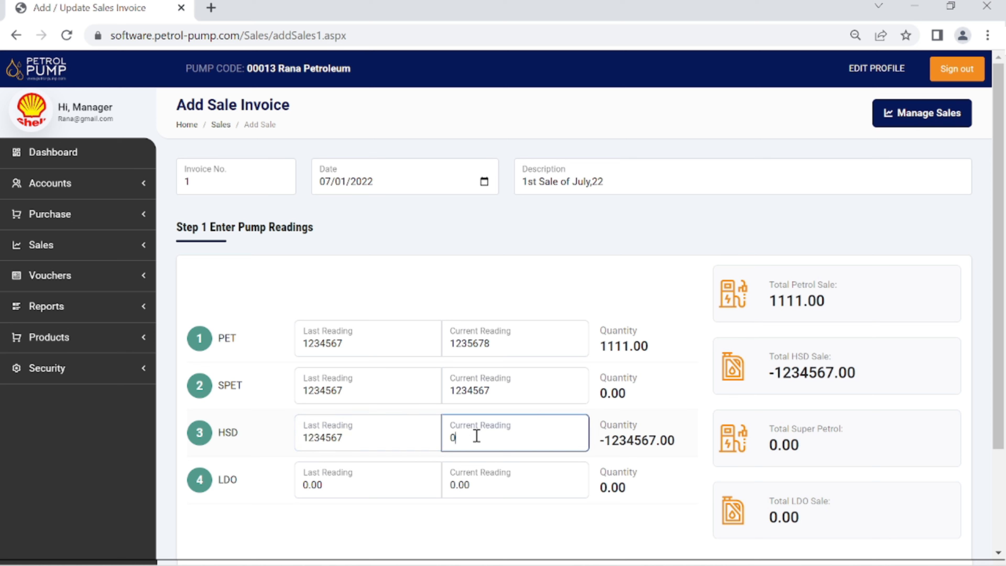
key(ctrl+v)
Fill both the last and current readings of pump 4 (LDO) with the copied value 1234567.
click(330, 485)
key(BackSpace)
key(BackSpace)
key(BackSpace)
key(BackSpace)
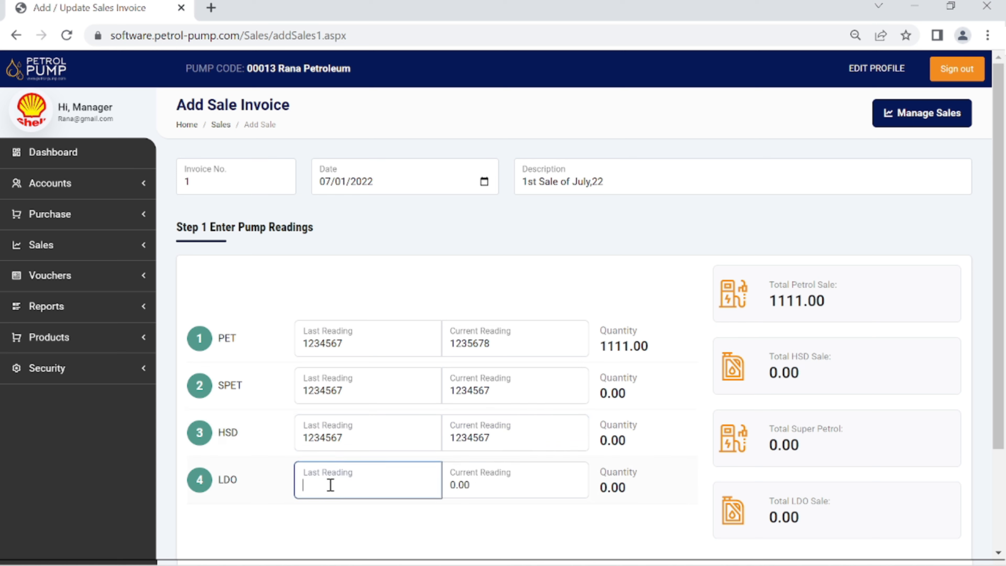
key(ctrl+v)
click(484, 488)
key(BackSpace)
key(BackSpace)
key(BackSpace)
key(BackSpace)
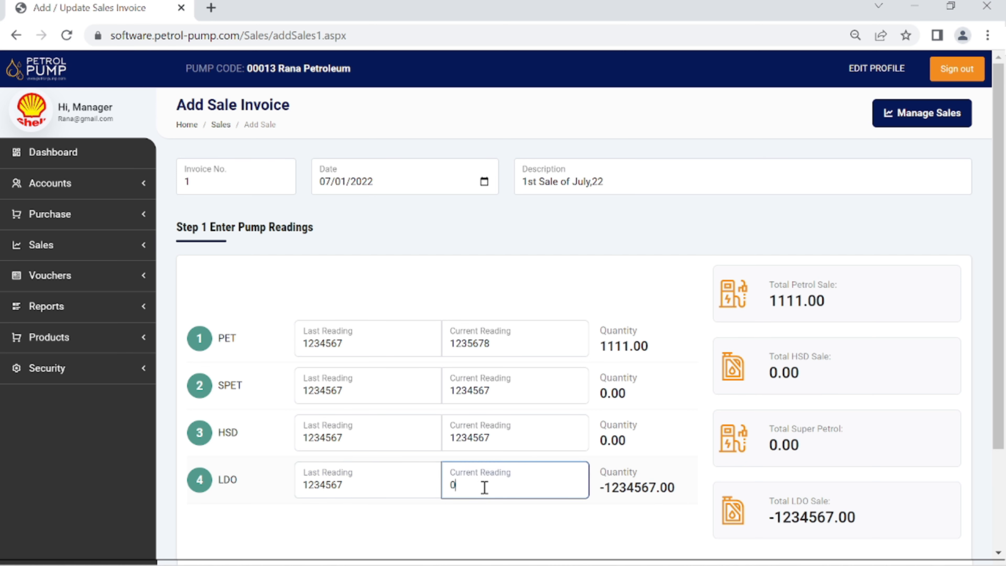
key(ctrl+v)
Change the SPET pump's current reading to 1234967.
click(492, 394)
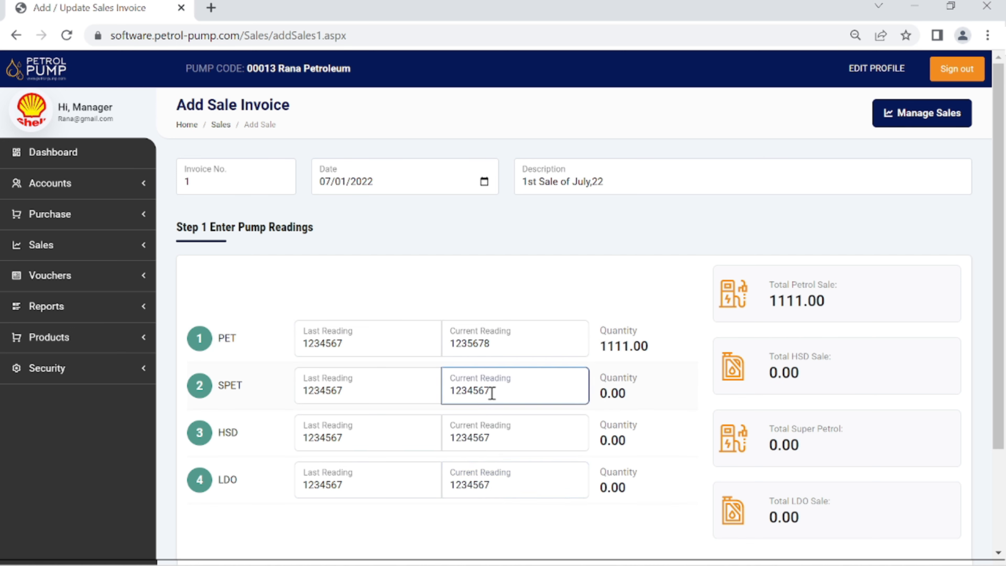
key(Left)
key(Left)
key(BackSpace)
text(9)
key(Tab)
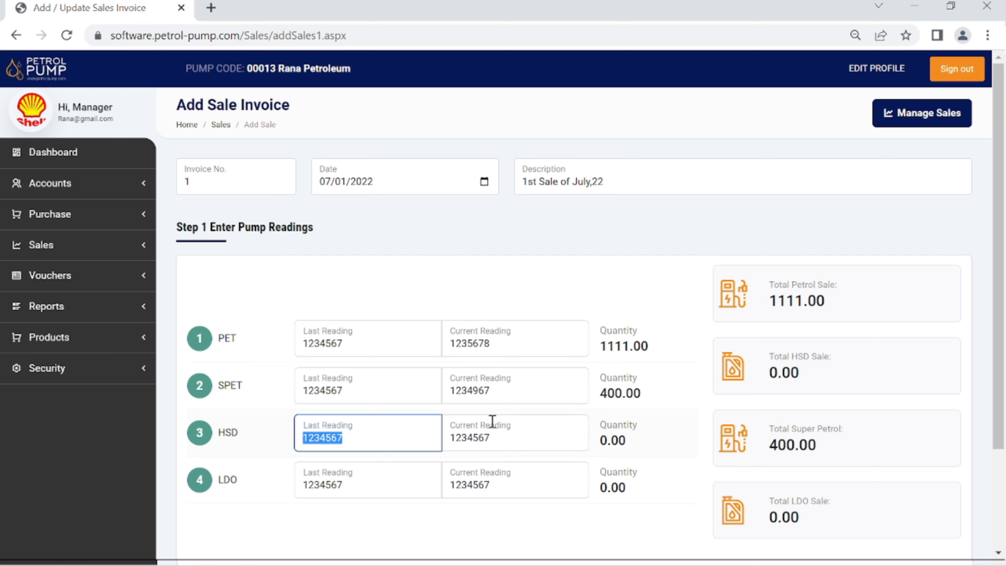
Change the HSD pump's current reading to 1234967.
click(493, 440)
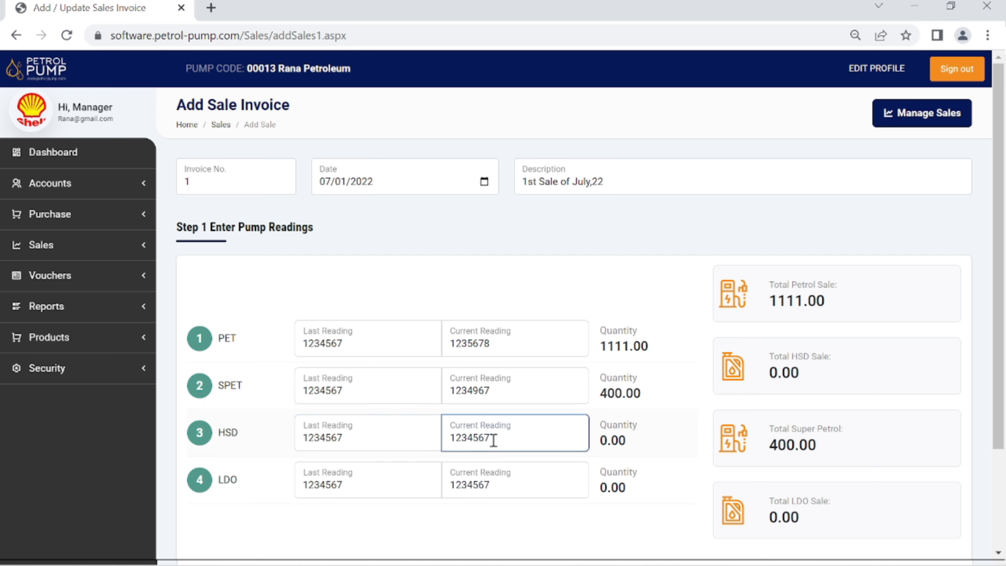
key(Left)
key(Left)
key(Left)
key(Delete)
text(9)
key(Tab)
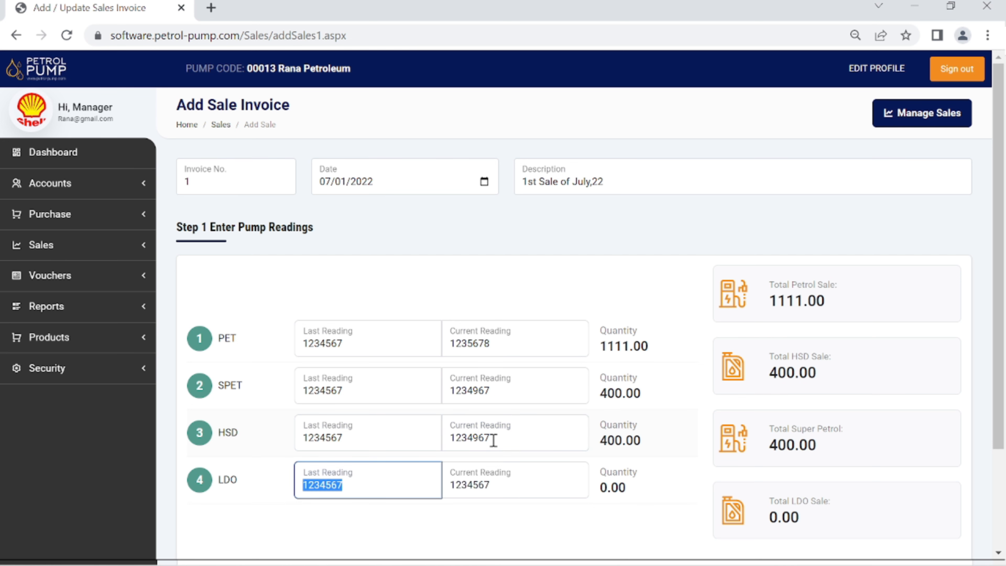
Change the LDO pump's current reading to 1235567.
click(473, 487)
key(BackSpace)
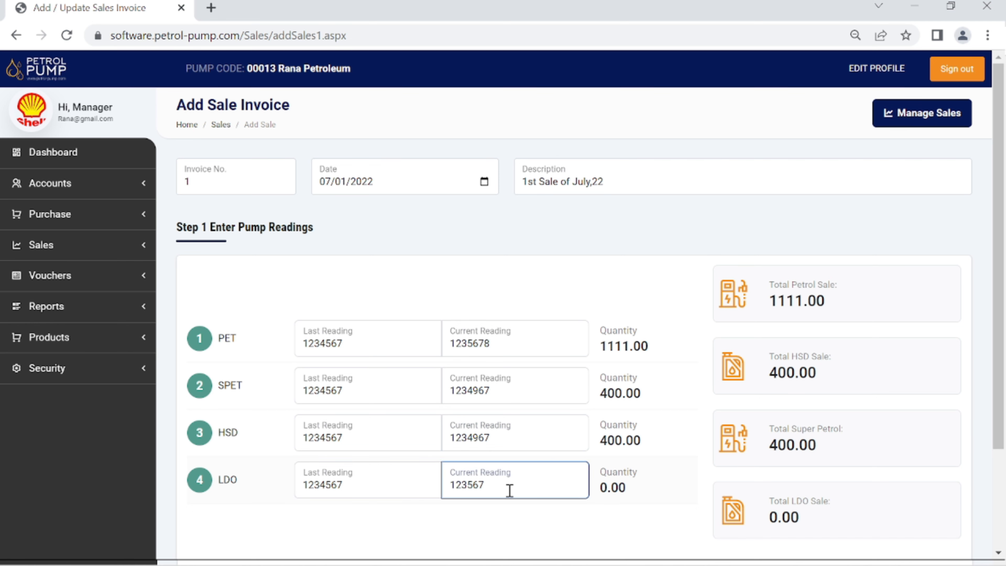
text(5)
key(Tab)
Review the pump readings of the sale invoice and proceed to step 2, the credit sale details.
scroll(509, 491, down, 3)
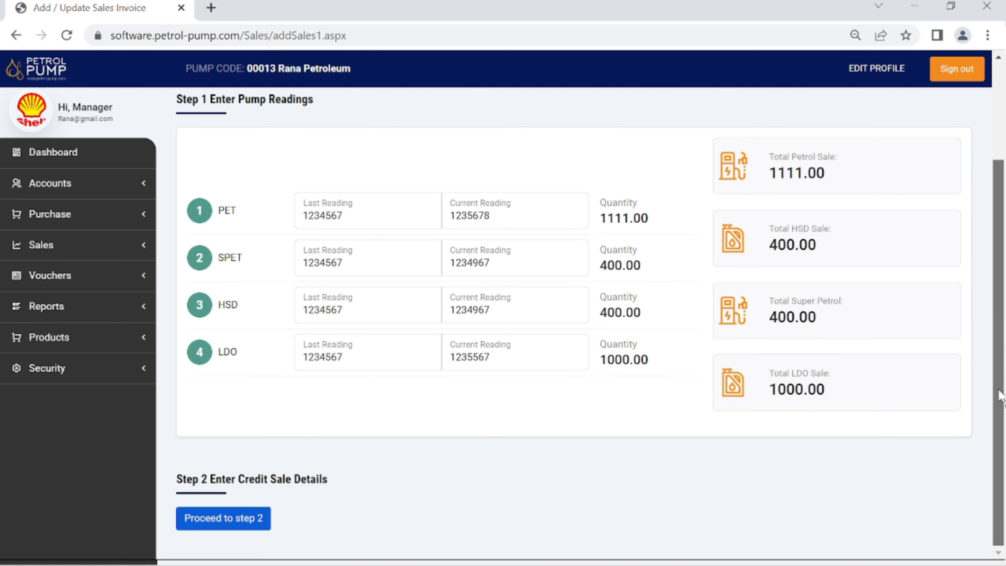
drag(999, 396, 1004, 273)
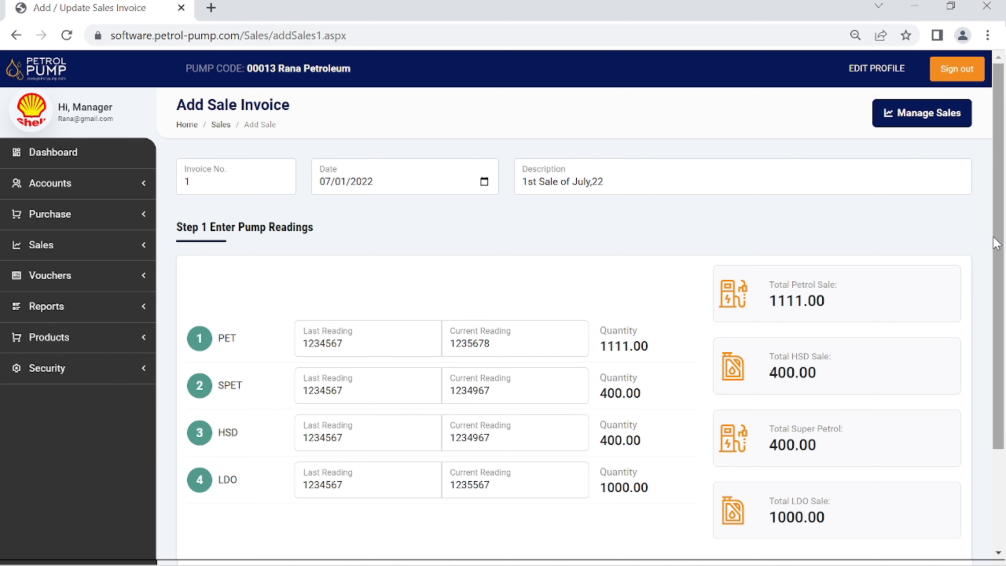
drag(1001, 243, 1003, 397)
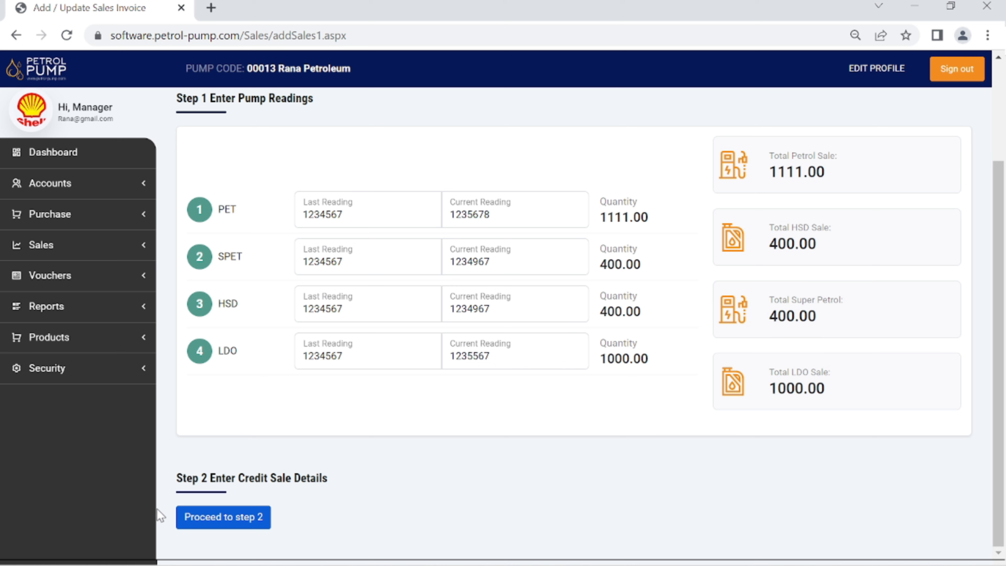
click(212, 523)
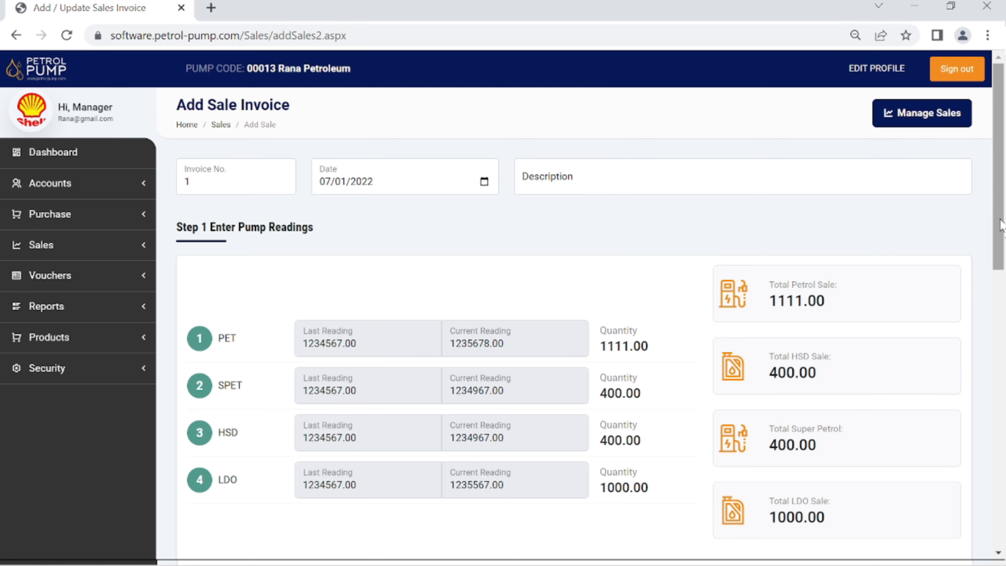
Keep Petrol as the product of the credit sale and select Saim Village as its account.
drag(1000, 224, 1004, 299)
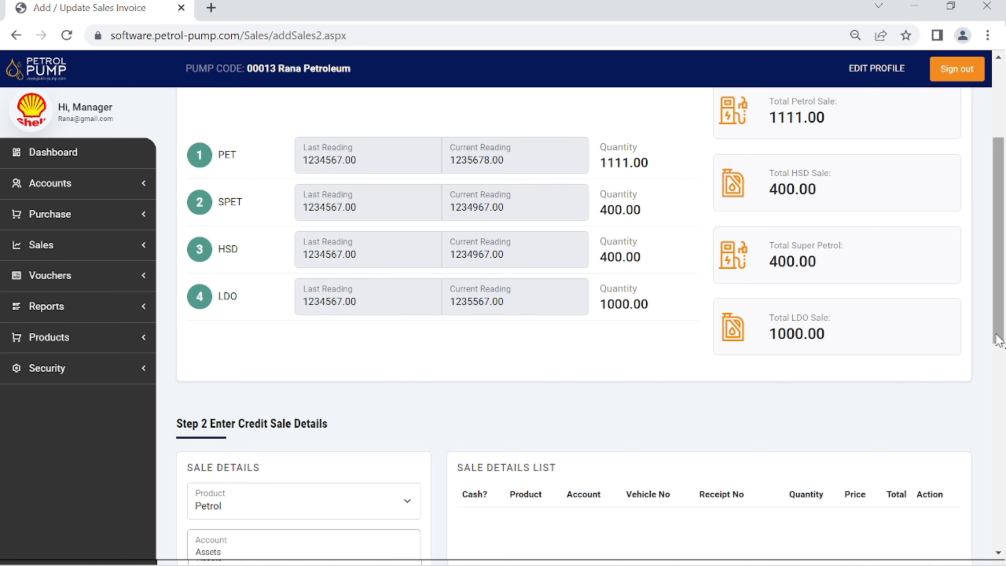
drag(998, 341, 1002, 450)
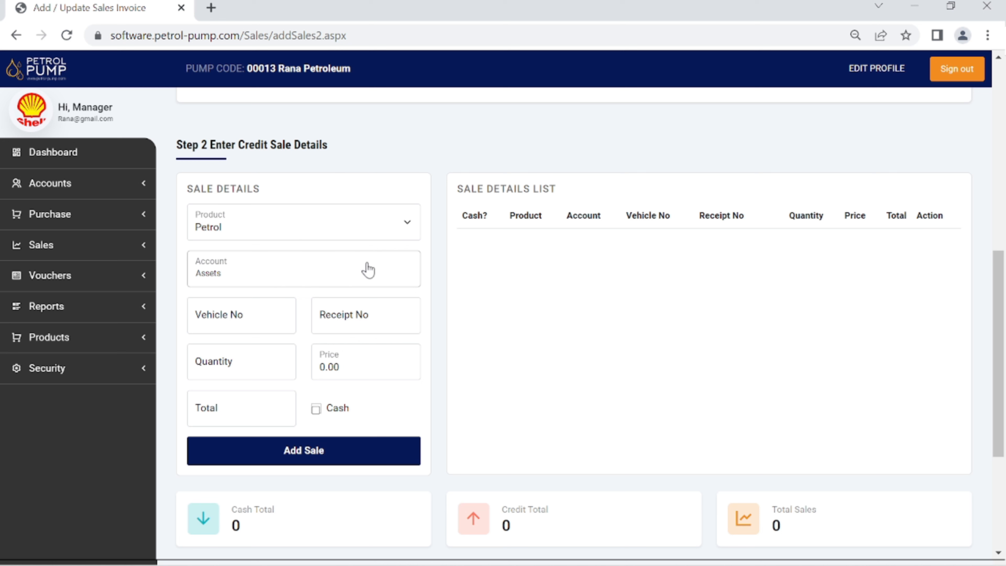
click(400, 223)
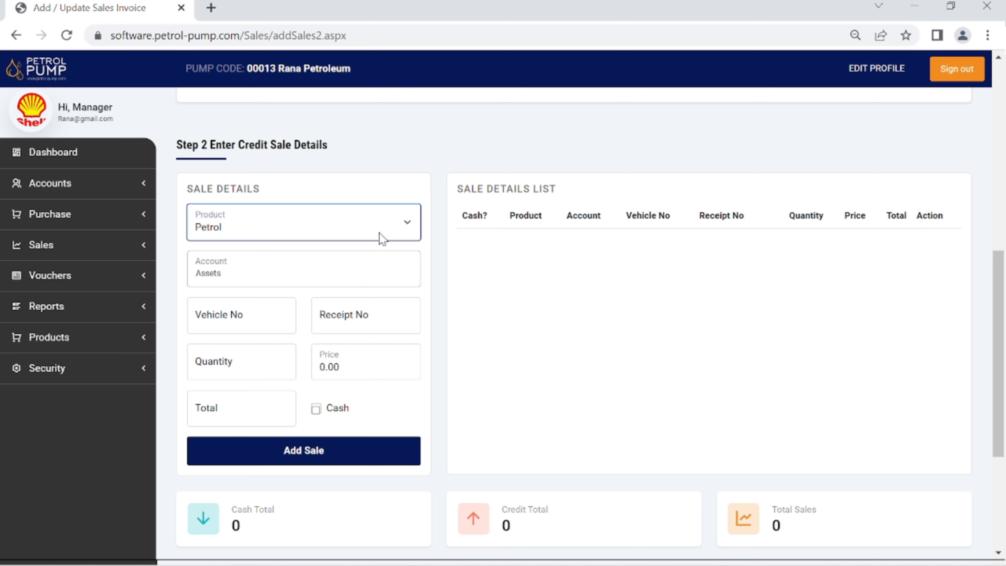
click(341, 278)
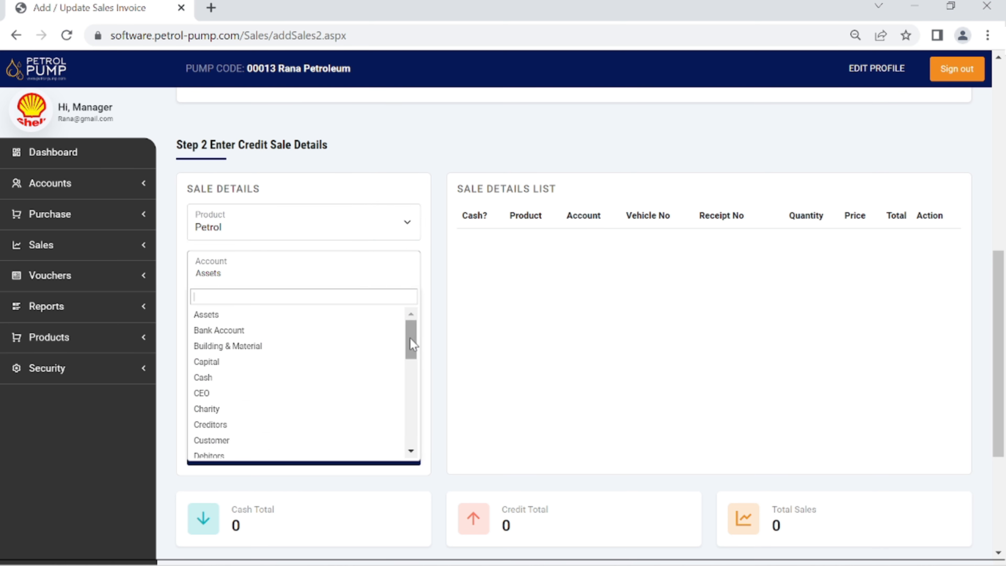
drag(408, 334, 411, 420)
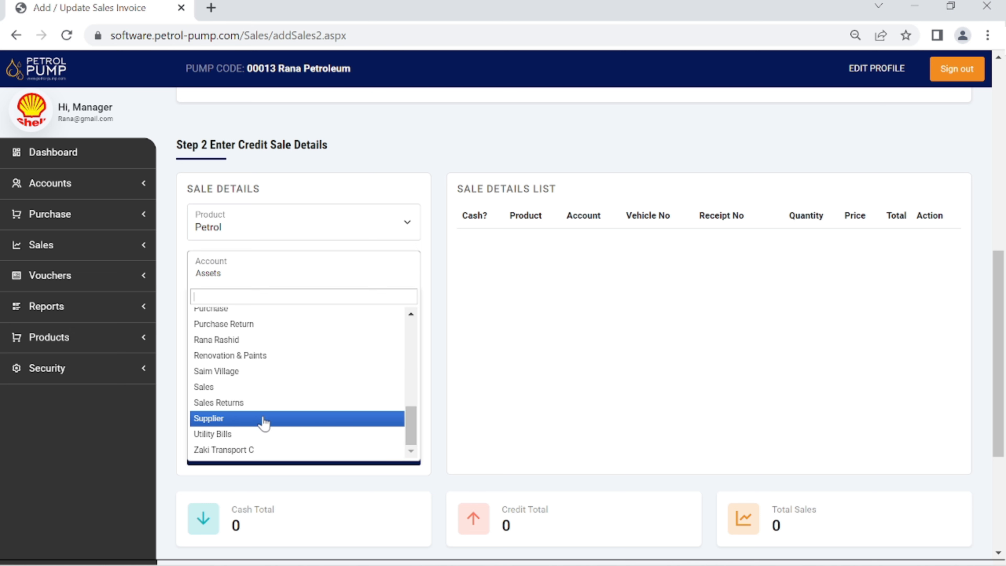
click(269, 371)
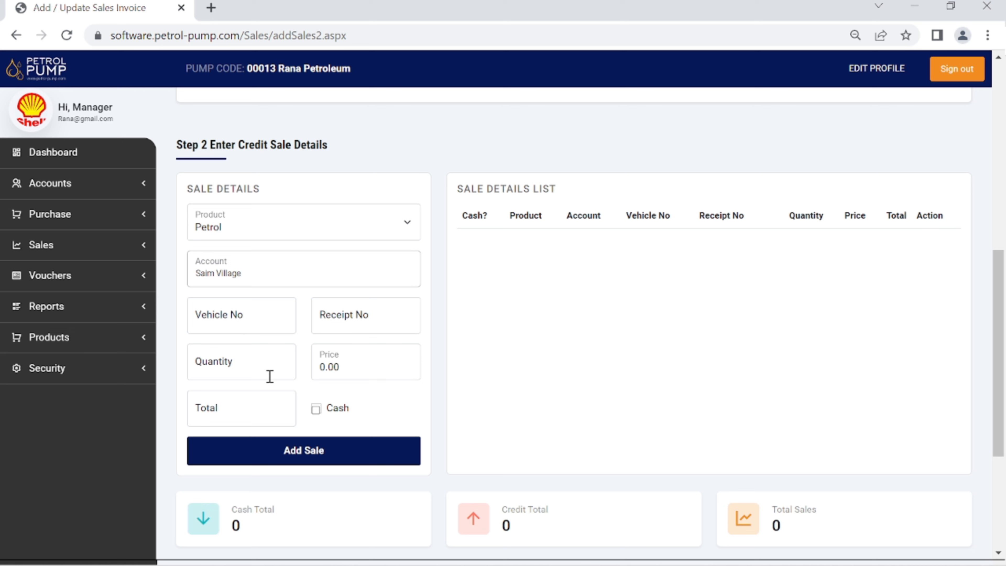
Leave the vehicle and receipt numbers blank, then enter quantity 500 and price 245 for the Petrol sale.
click(272, 322)
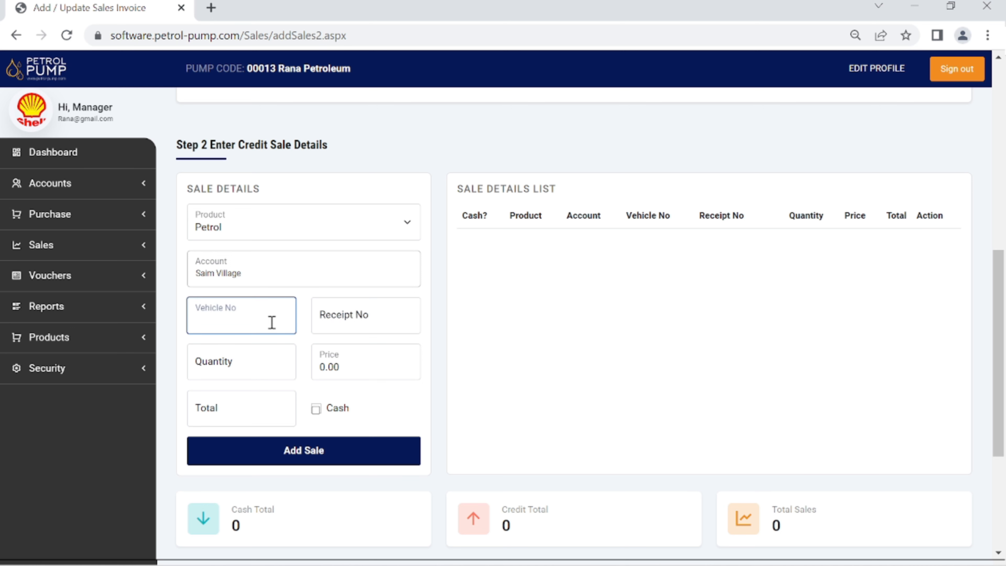
key(Tab)
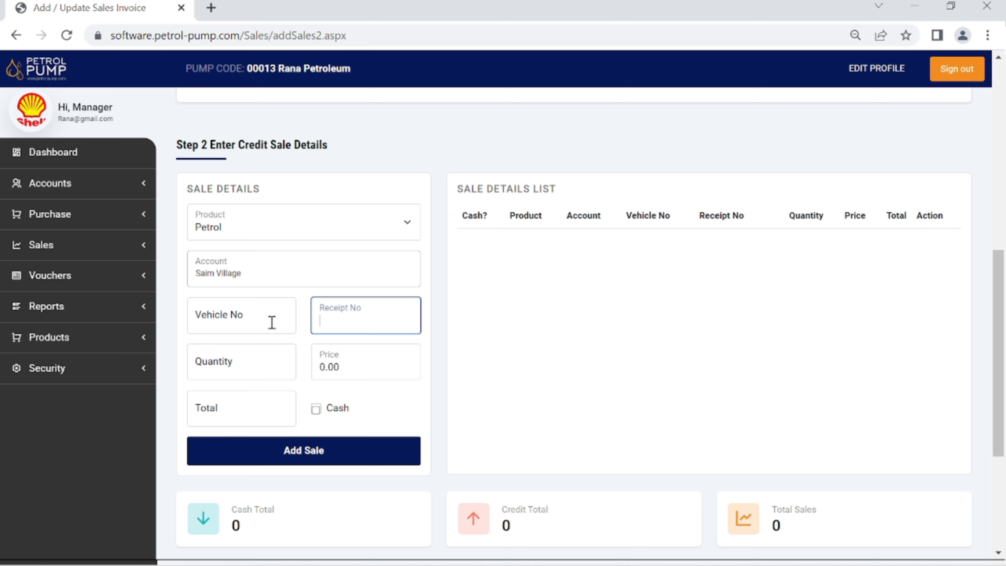
key(Tab)
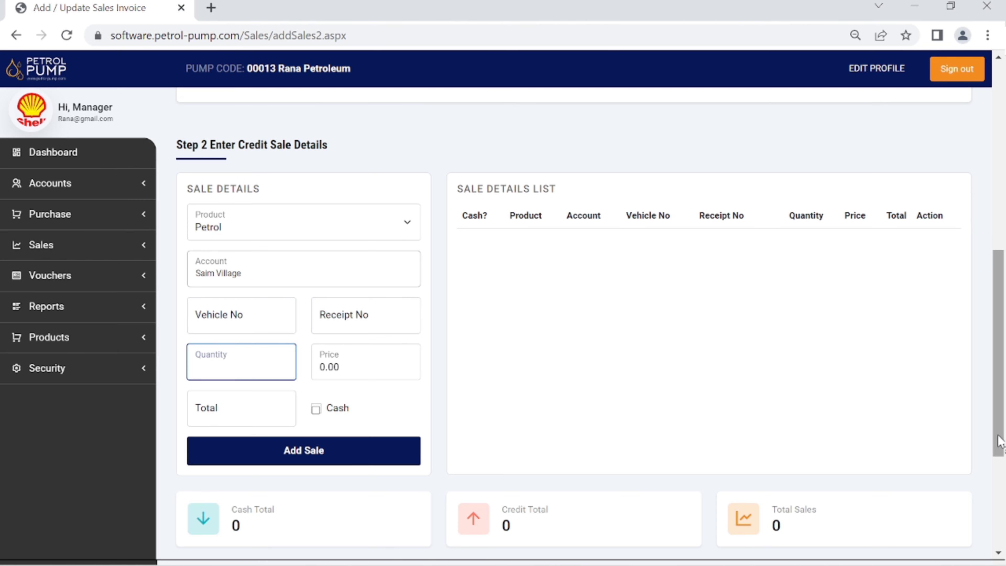
scroll(1002, 437, up, 1)
drag(1002, 419, 1000, 443)
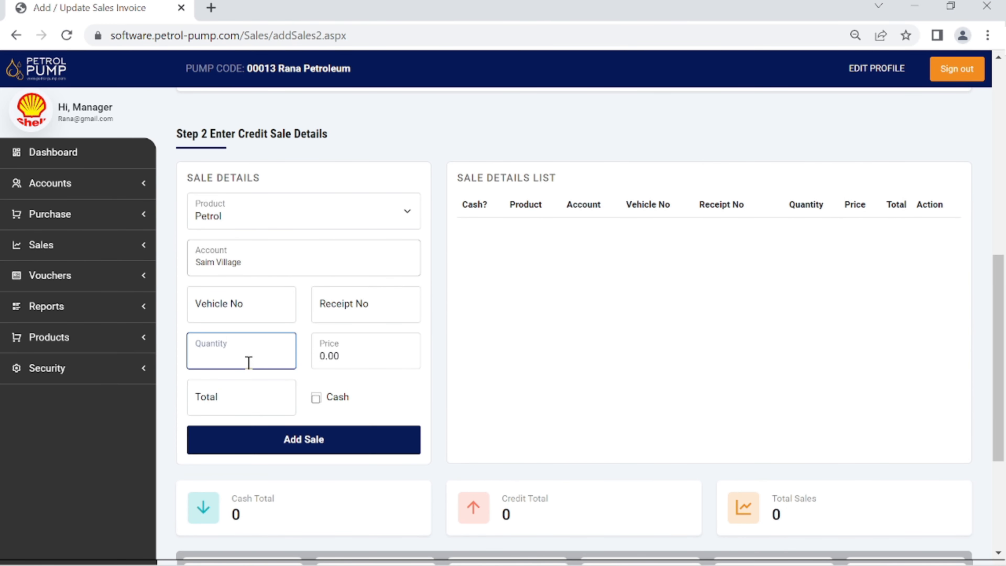
text(500)
key(Tab)
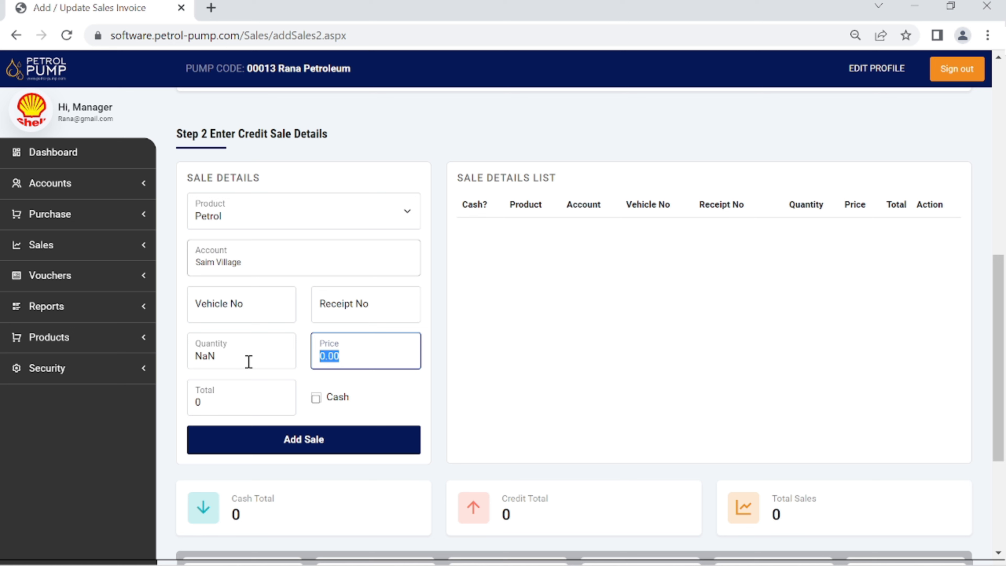
text(245)
Correct the quantity of the Petrol sale to 500.00.
click(249, 361)
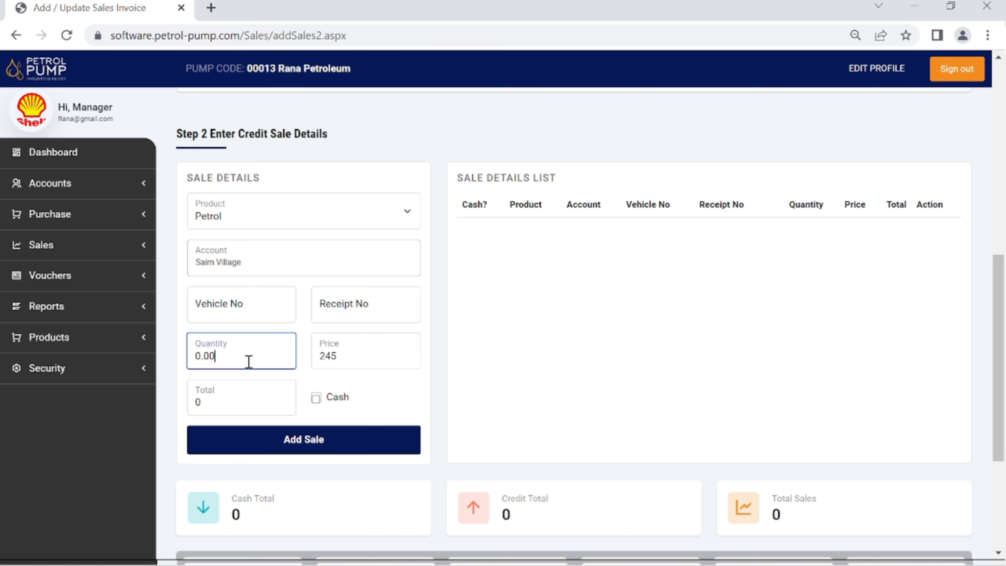
key(BackSpace)
key(BackSpace)
key(BackSpace)
text(500)
key(Left)
key(Left)
key(Left)
key(Left)
key(Delete)
key(Tab)
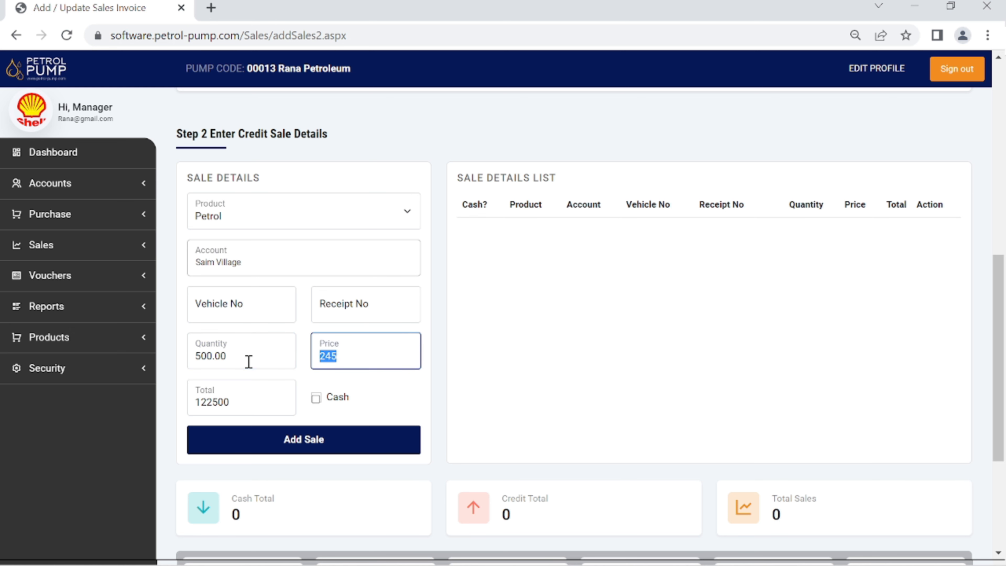
Add the Petrol credit sale for Saim Village to the sale details list.
key(Tab)
key(Tab)
key(Tab)
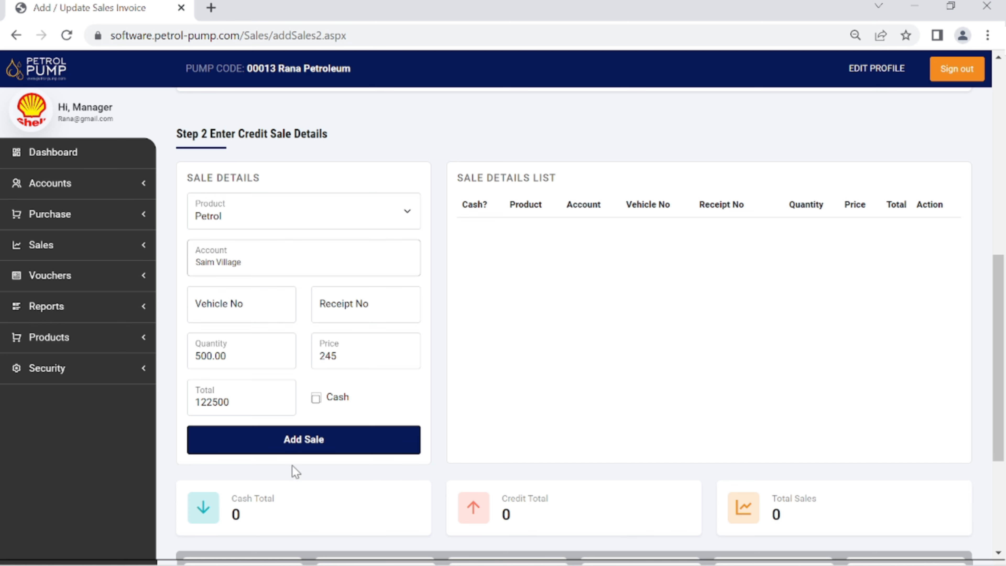
click(308, 446)
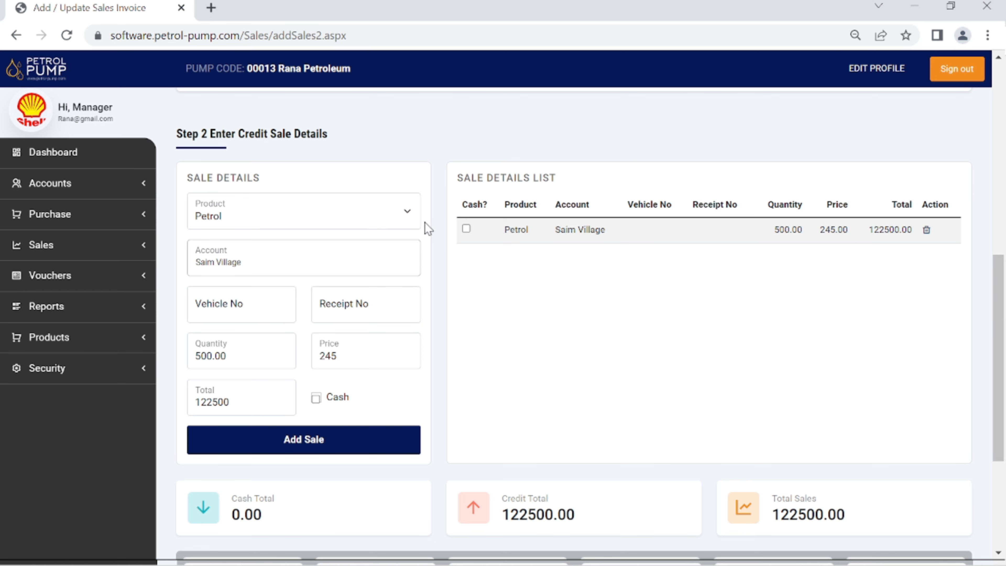
Choose Super Petrol as the product of the next credit sale and set its price to 265.
click(389, 216)
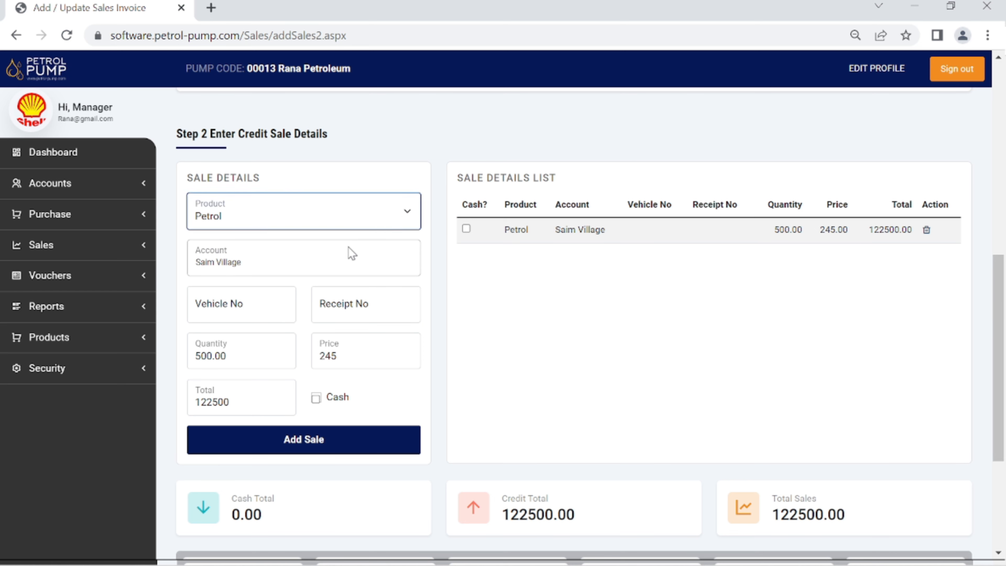
click(349, 254)
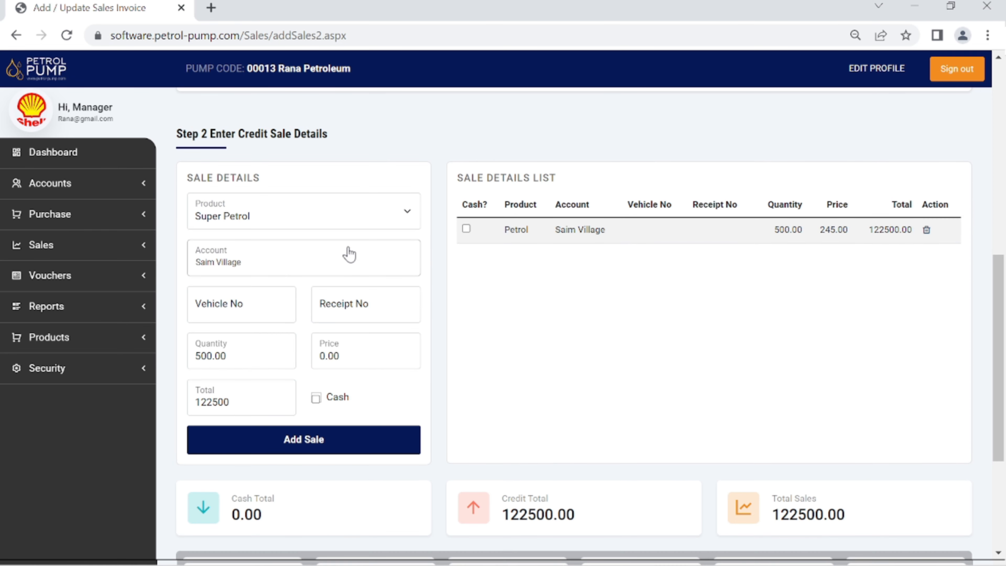
click(255, 356)
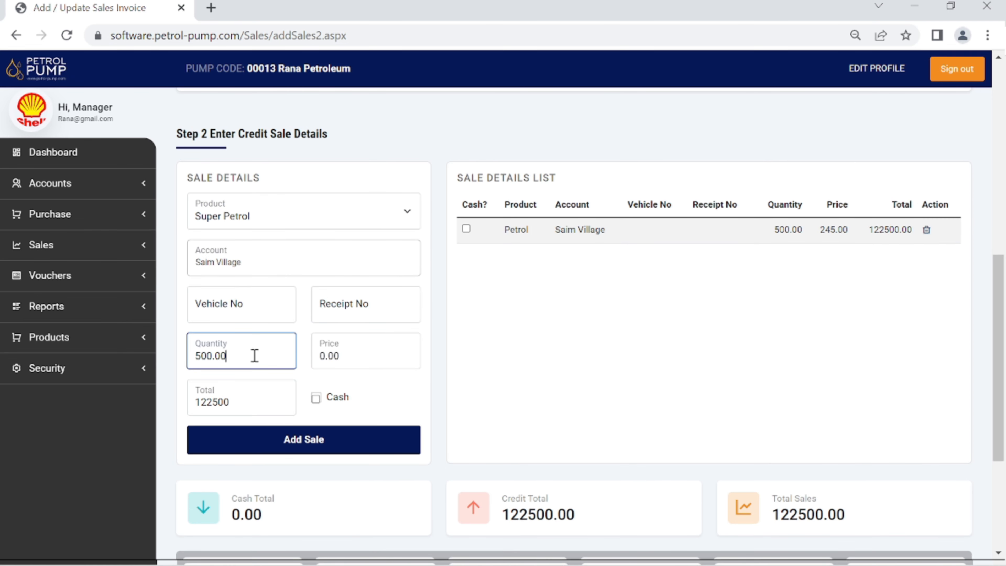
click(352, 360)
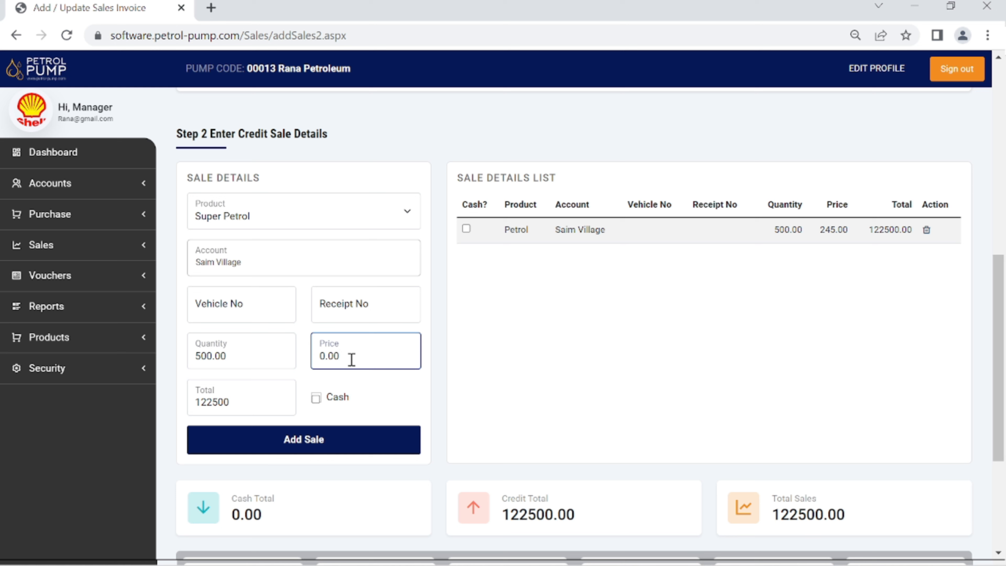
text(265)
key(Left)
key(Left)
key(Left)
key(BackSpace)
key(BackSpace)
key(BackSpace)
key(BackSpace)
Set the quantity of the Super Petrol sale to 200.00, keeping the sale on credit.
click(241, 360)
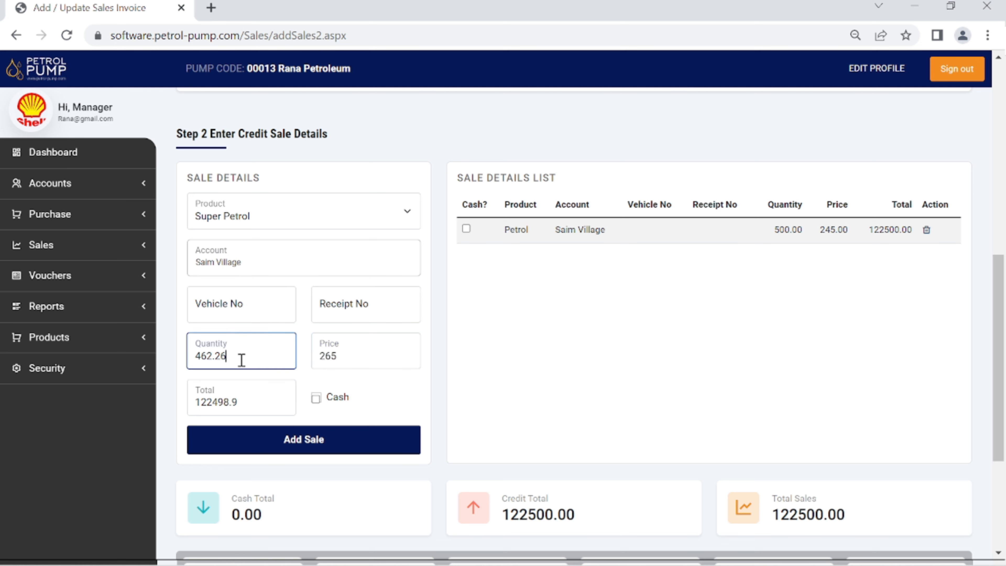
key(BackSpace)
key(BackSpace)
key(BackSpace)
key(BackSpace)
key(BackSpace)
key(BackSpace)
text(200)
key(Tab)
key(Tab)
key(Tab)
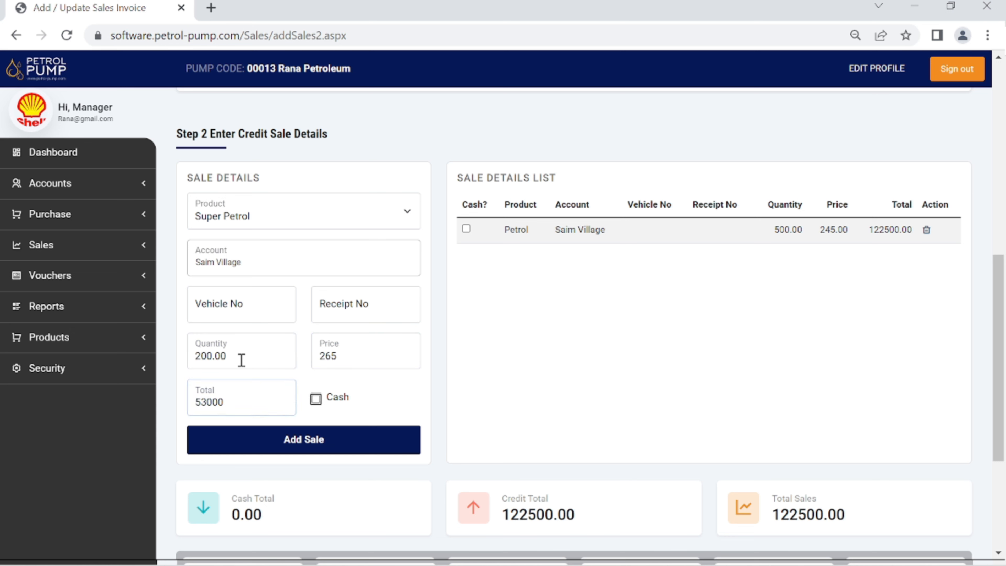
Add the Super Petrol credit sale to the sale details list and choose Hi Speed Diesel as the next product.
key(Tab)
click(301, 443)
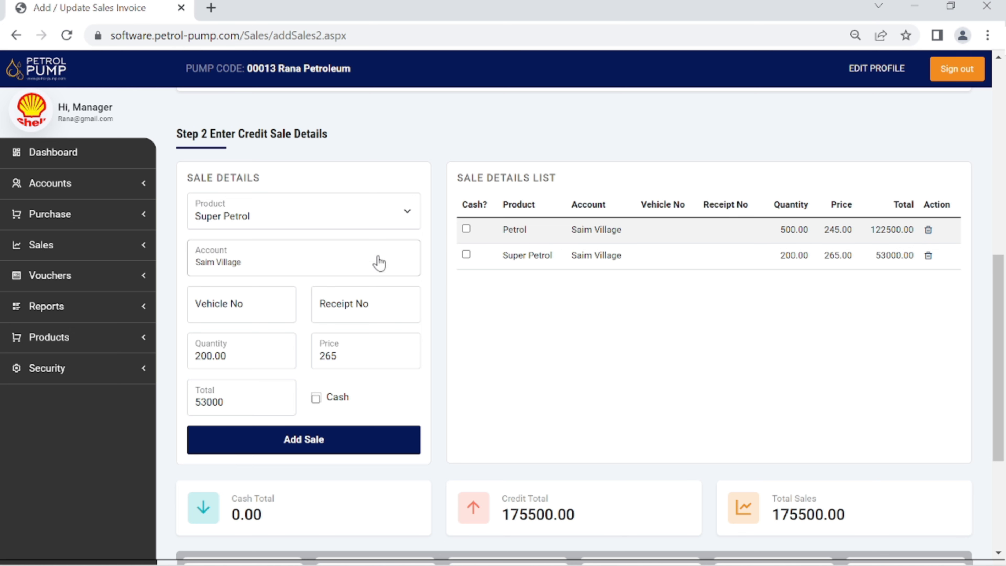
click(349, 210)
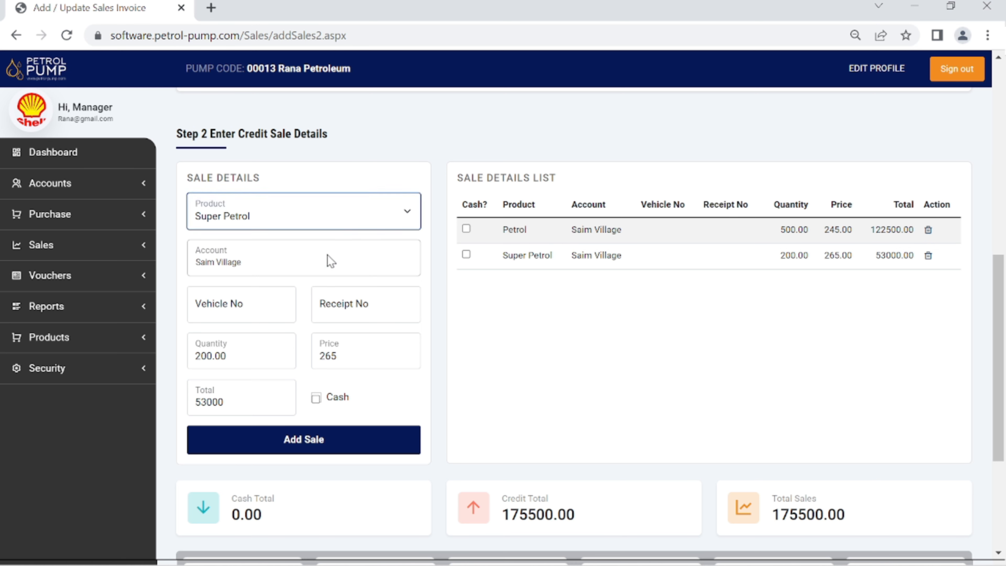
key(Down)
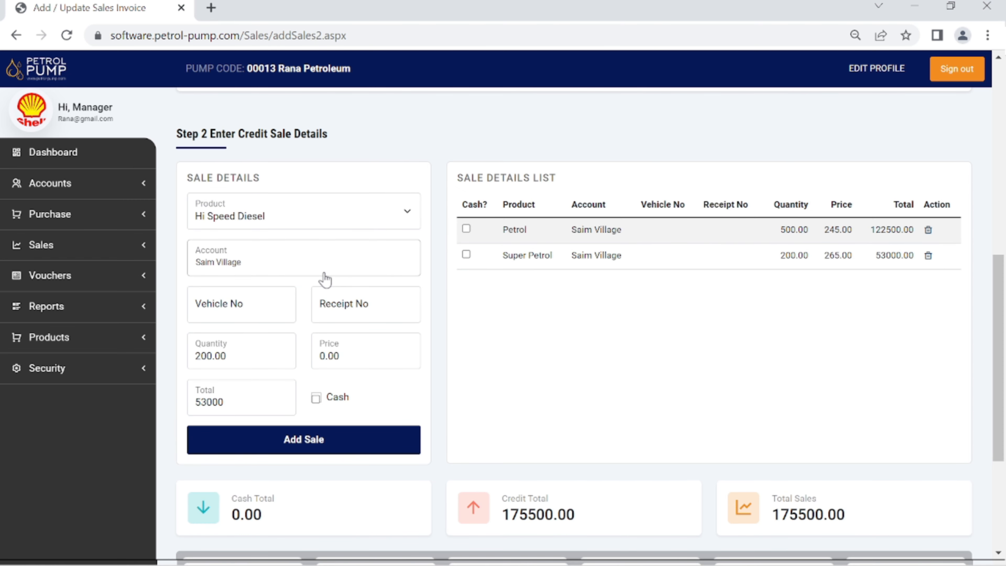
Set the price of the Hi Speed Diesel credit sale to 280, leaving the vehicle and receipt numbers empty.
key(Tab)
key(Tab)
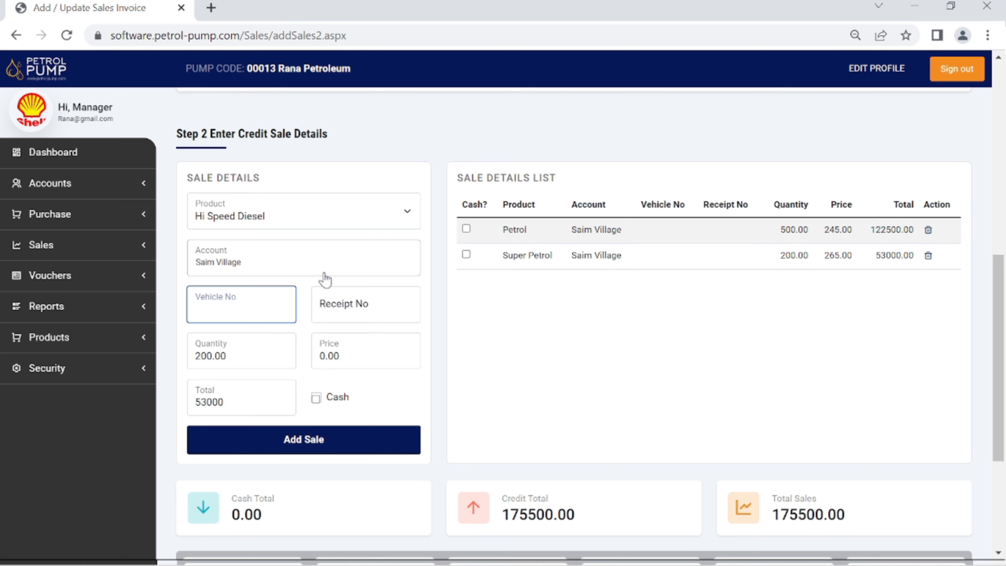
key(Tab)
key(Tab)
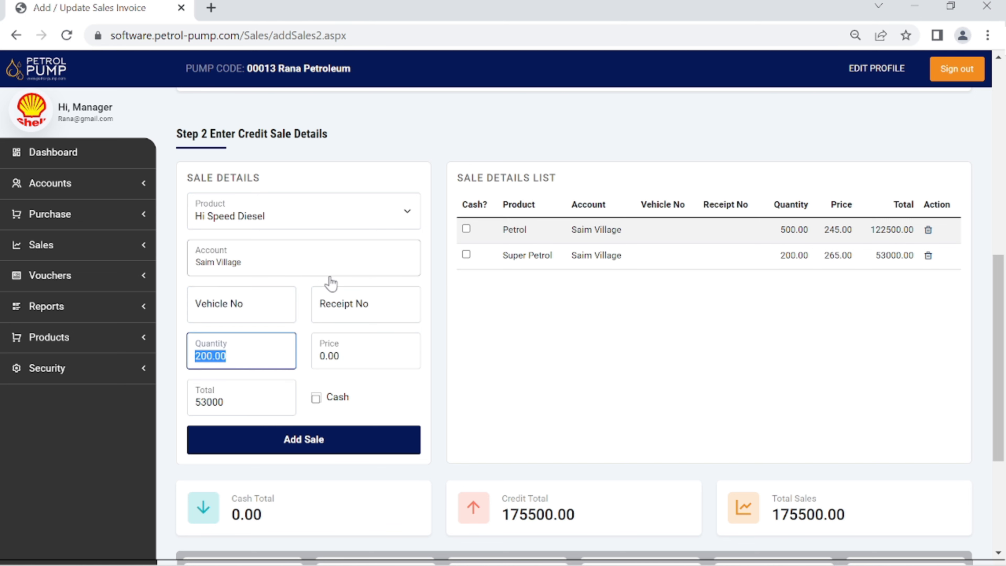
click(351, 356)
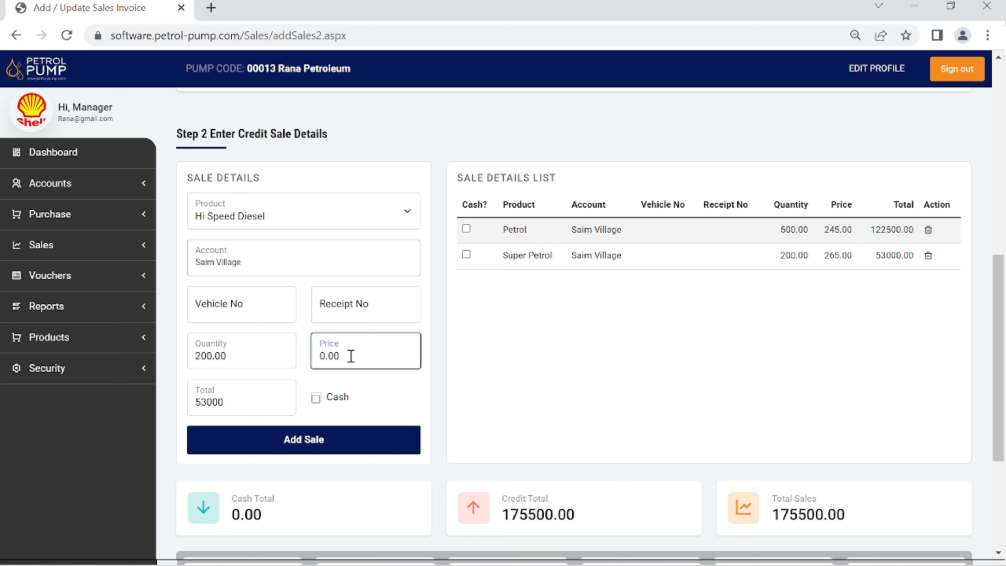
text(280)
key(Delete)
key(Delete)
key(Delete)
key(Delete)
Set the Hi Speed Diesel quantity to 250.00 and add the credit sale for Saim Village to the sale details list.
click(237, 356)
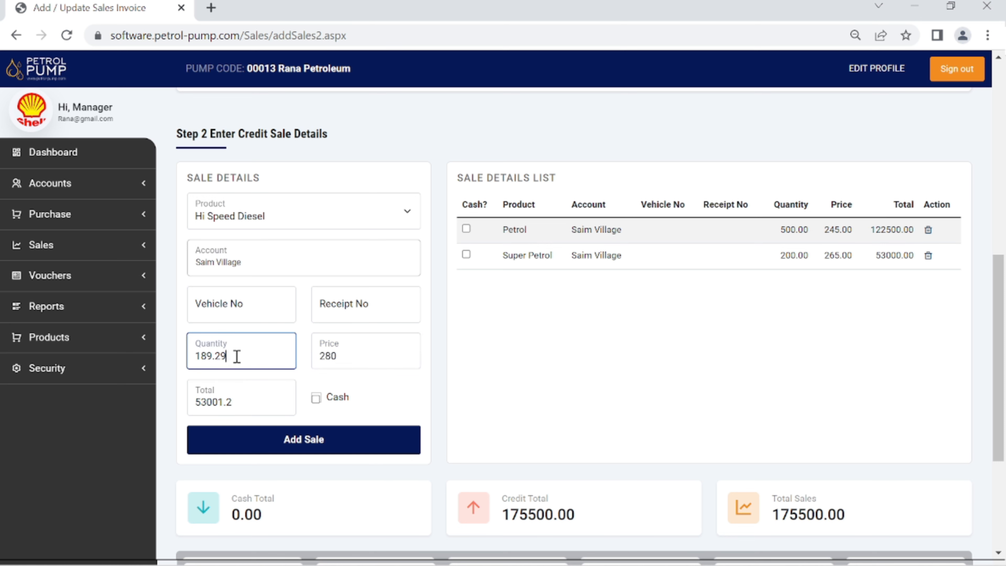
key(BackSpace)
key(BackSpace)
key(BackSpace)
key(BackSpace)
key(BackSpace)
key(BackSpace)
text(250)
key(Tab)
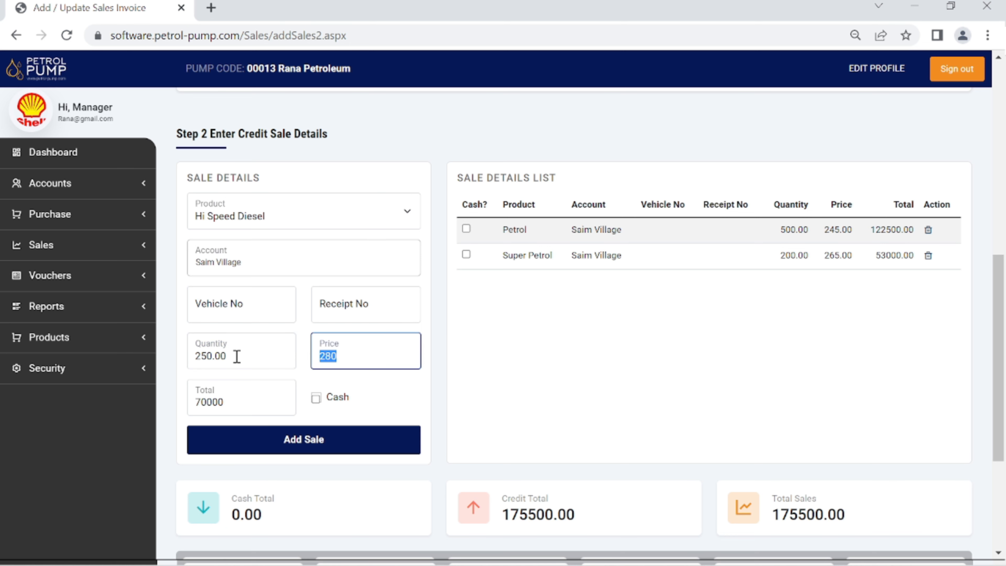
key(Tab)
key(Tab)
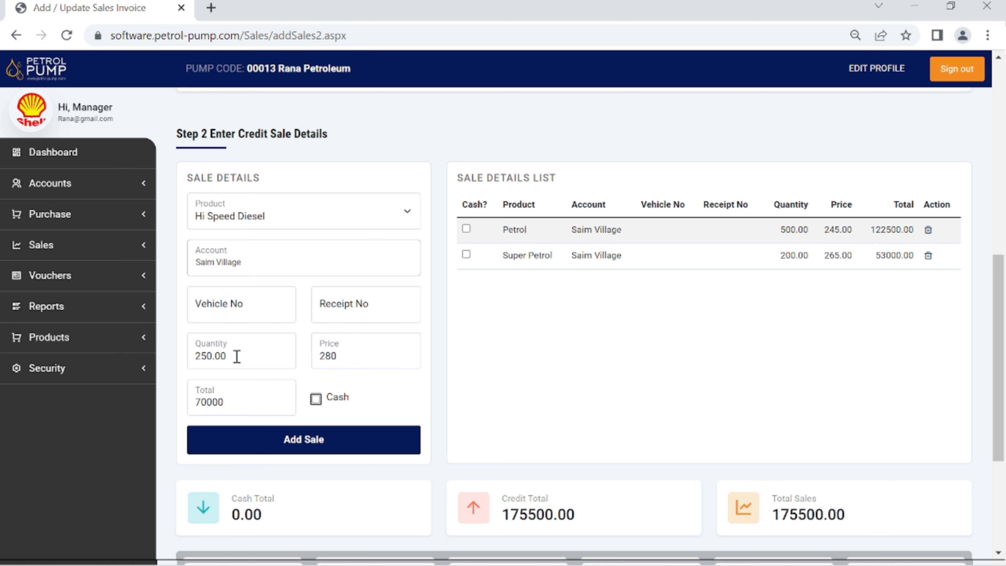
key(Tab)
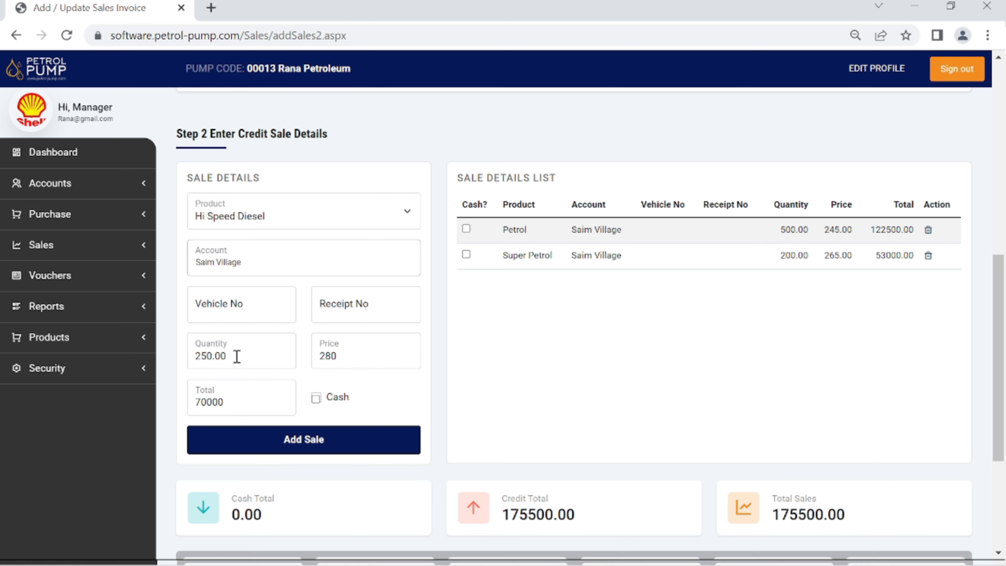
click(298, 441)
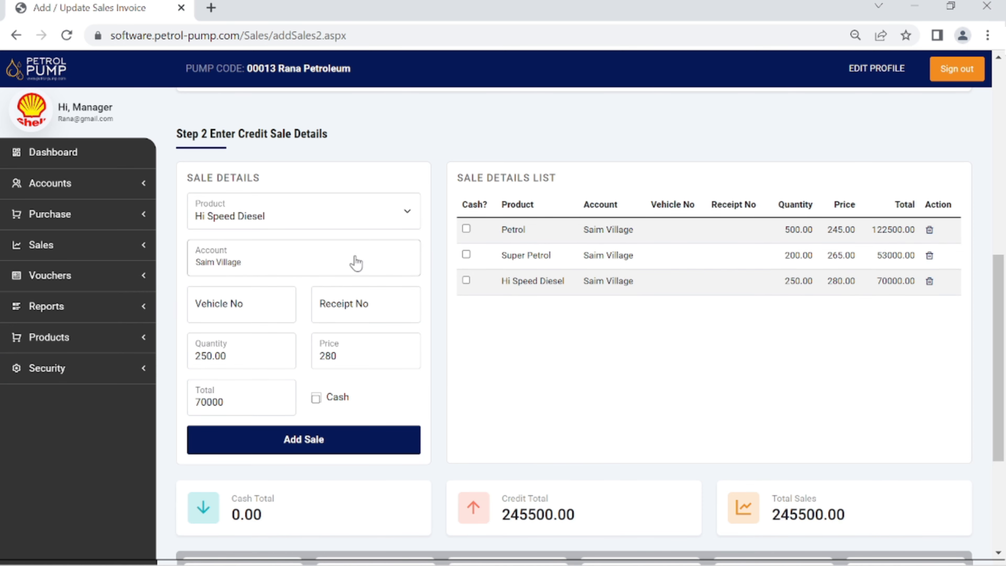
Choose Liht Diesel Oil as the product of the next credit sale and set its price to 250.
click(348, 206)
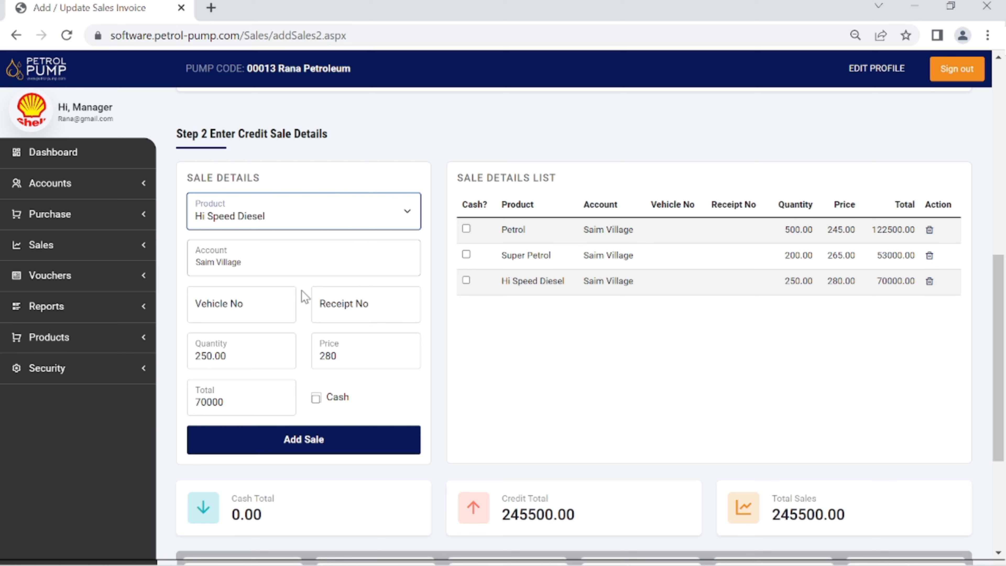
key(Down)
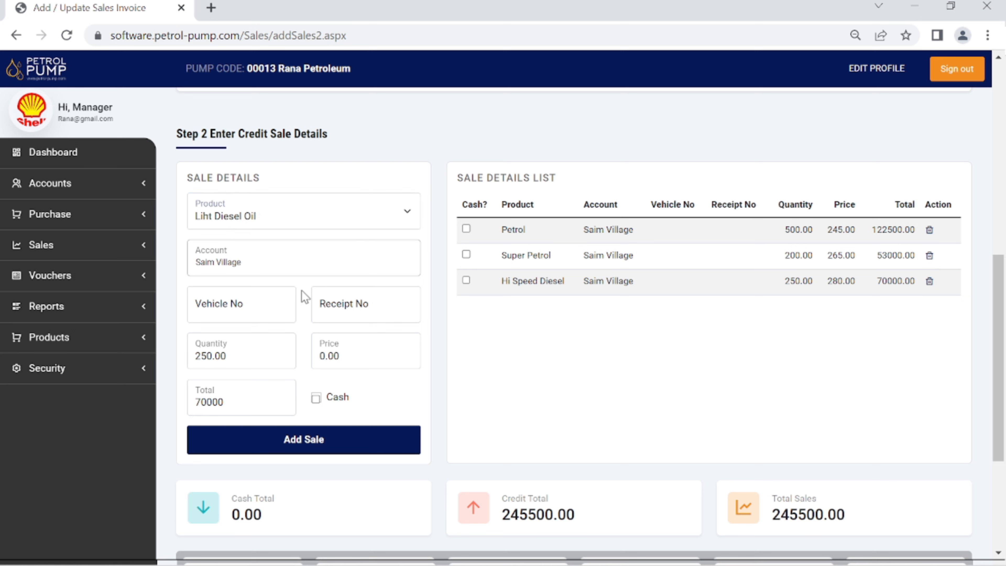
key(Tab)
key(Tab)
key(Tab)
key(Tab)
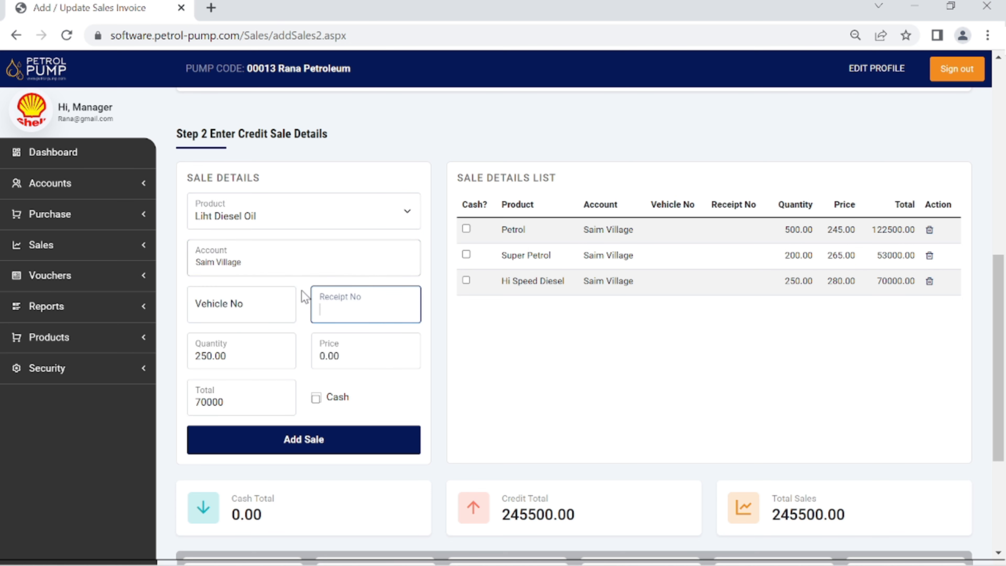
click(352, 358)
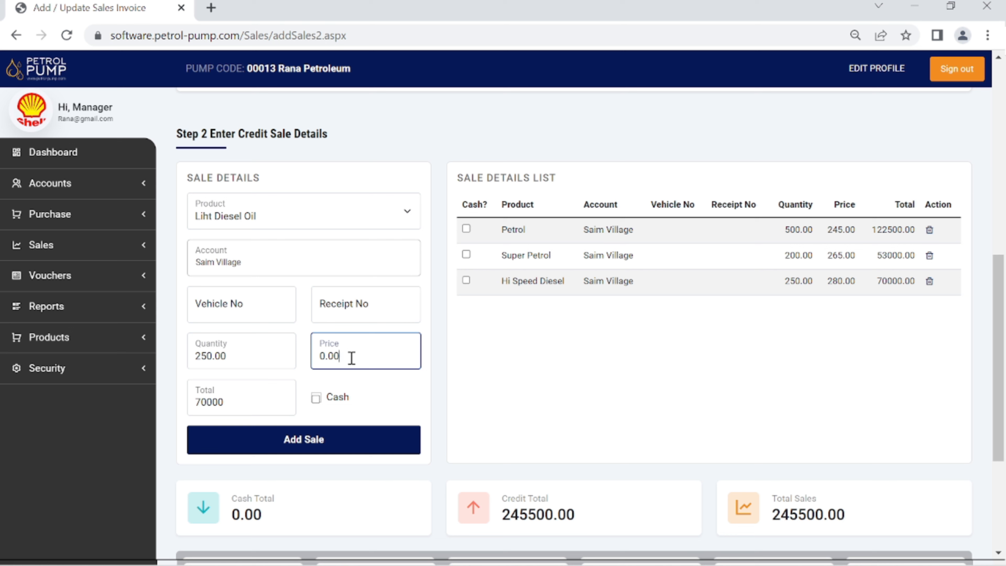
text(25)
key(Home)
key(Delete)
key(Delete)
key(Delete)
key(Delete)
key(End)
text(0)
key(Home)
Set the Liht Diesel Oil quantity to 200.00 and add the credit sale for Saim Village to the sale details list.
click(254, 361)
key(BackSpace)
key(BackSpace)
key(BackSpace)
key(BackSpace)
key(BackSpace)
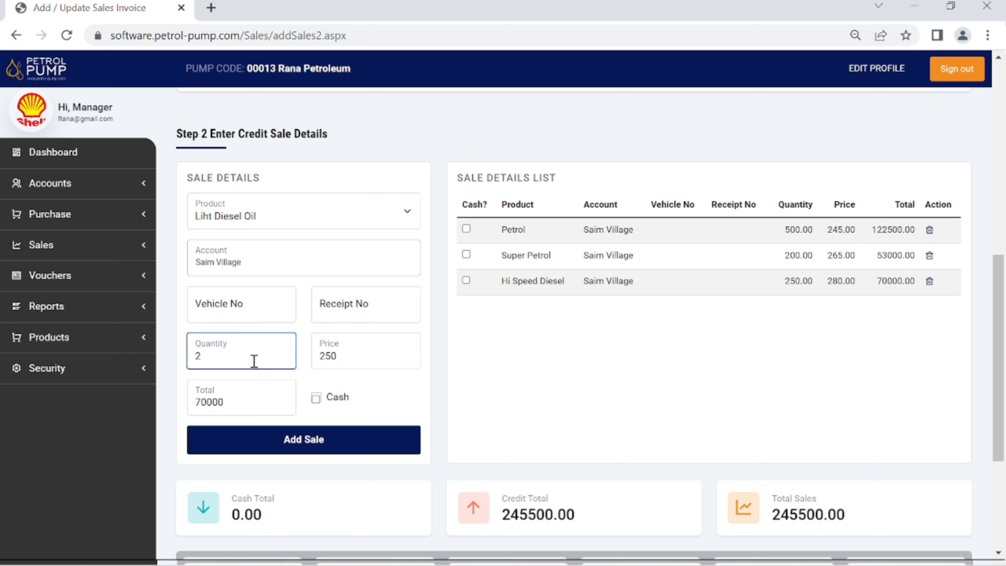
text(00)
key(Tab)
key(Tab)
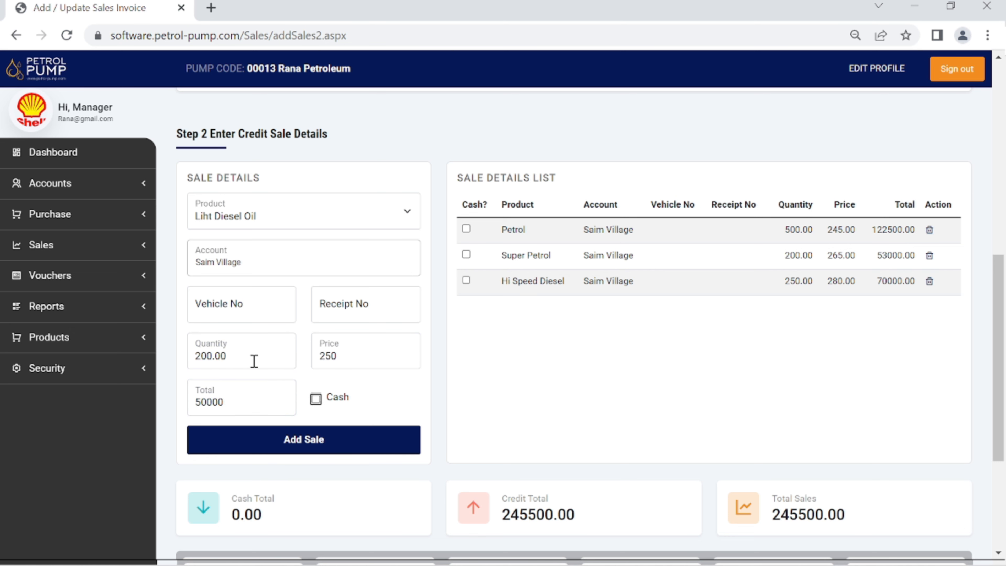
click(307, 440)
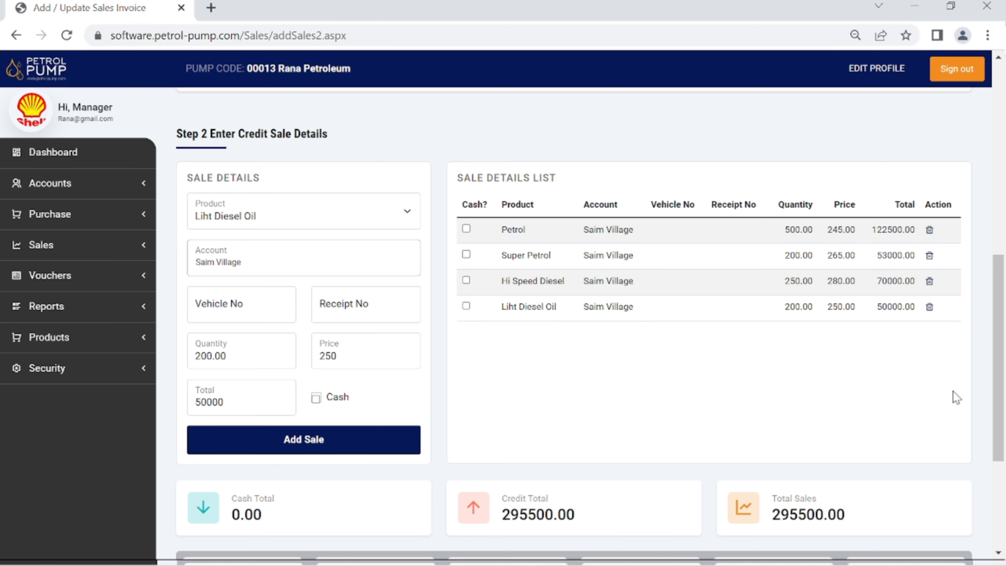
Review the pump readings and listed credit sales, and add the calculated cash sales for the remaining quantities.
drag(1003, 398, 1004, 274)
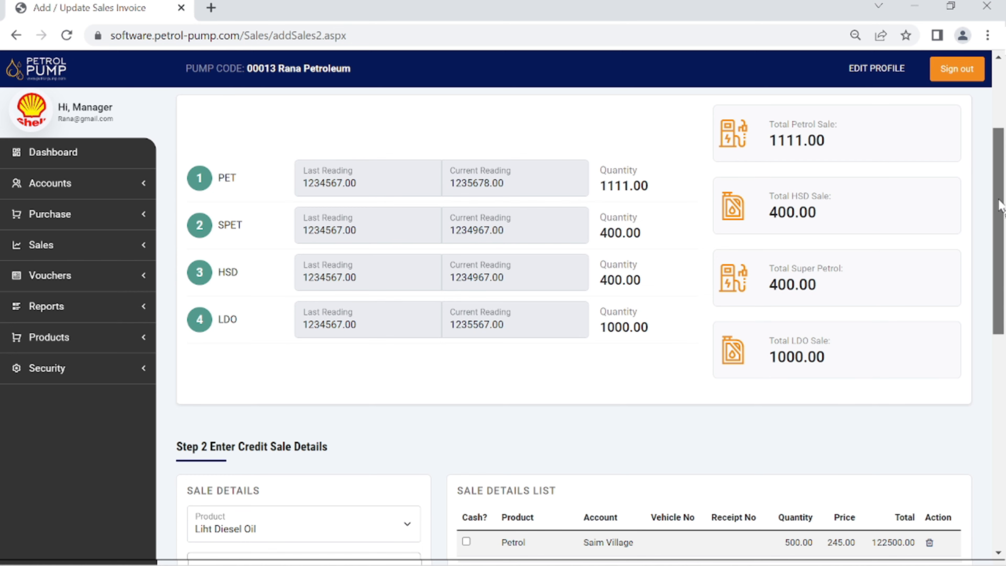
drag(1001, 205, 987, 283)
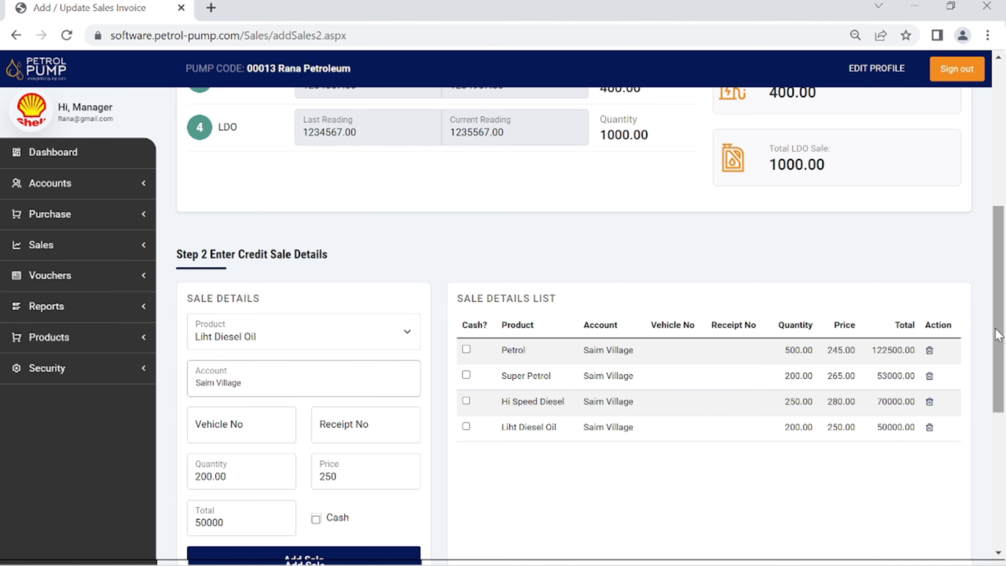
drag(1001, 335, 1003, 412)
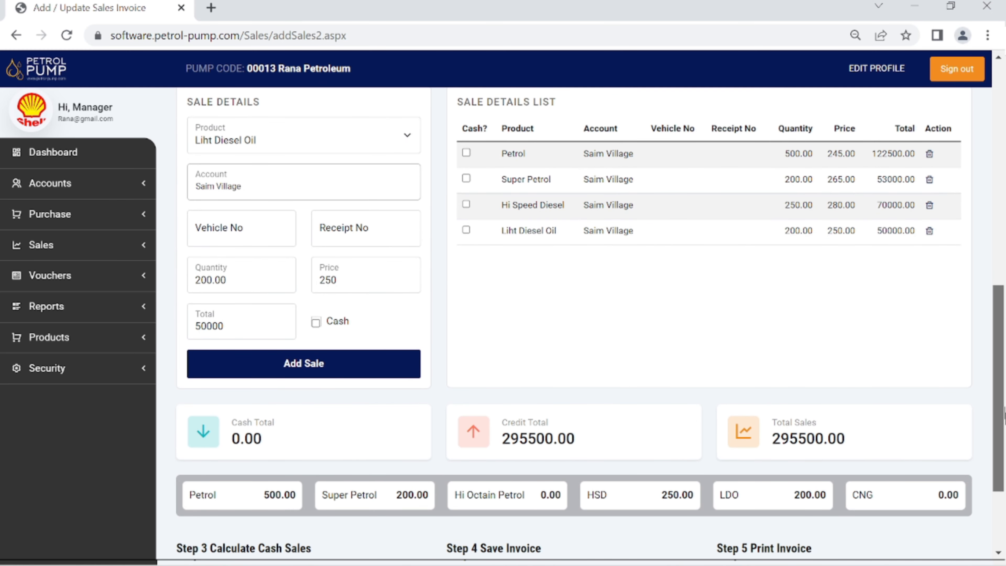
drag(1004, 413, 1003, 467)
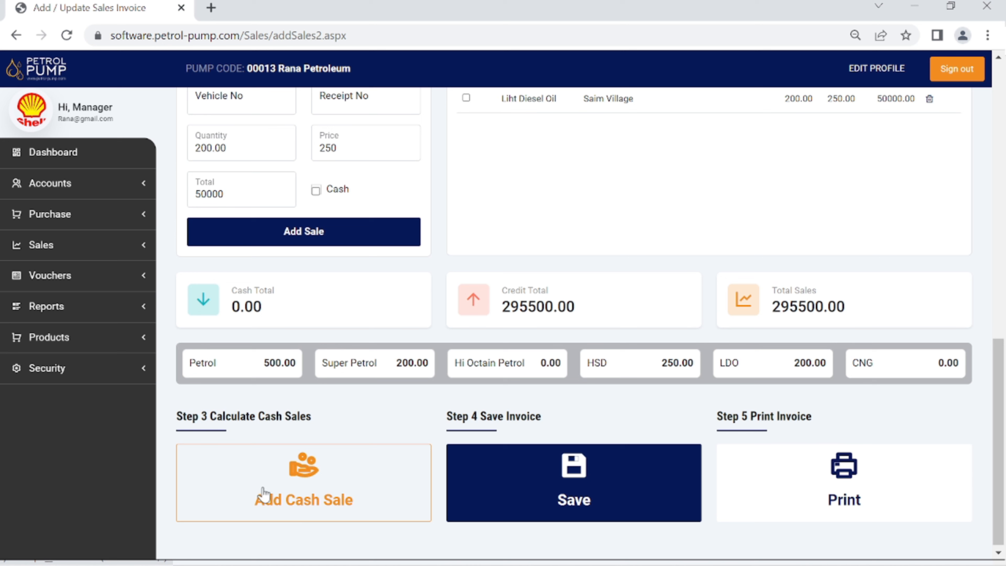
click(319, 495)
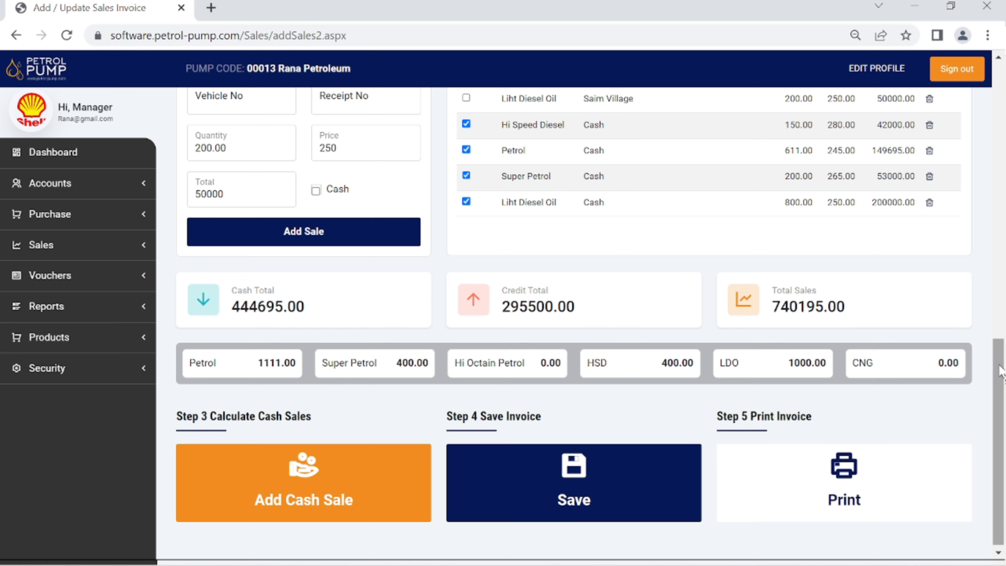
Check the cash and credit sale lines against the pump readings and save the sale invoice.
drag(999, 370, 1004, 288)
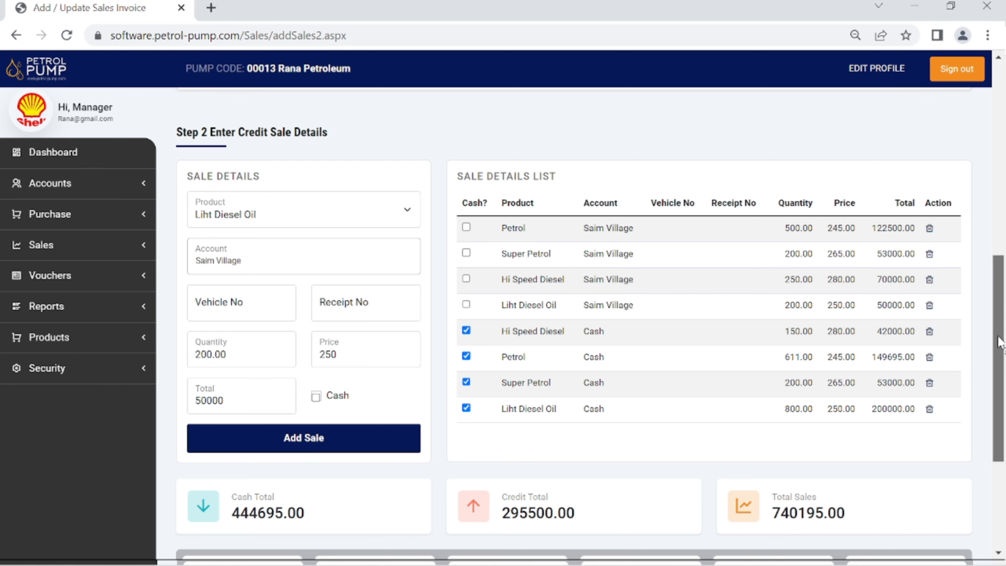
drag(1001, 342, 992, 425)
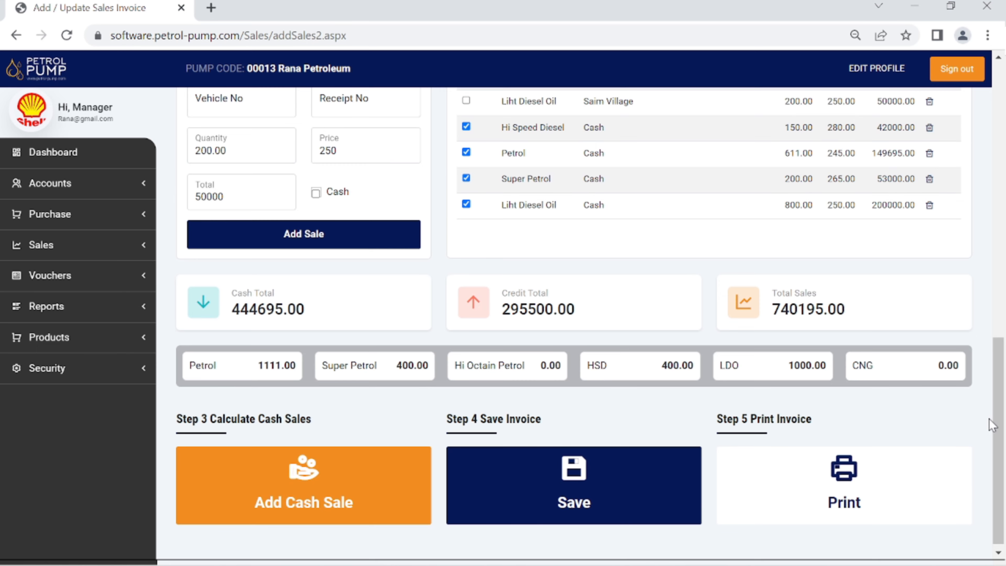
drag(998, 426, 1004, 185)
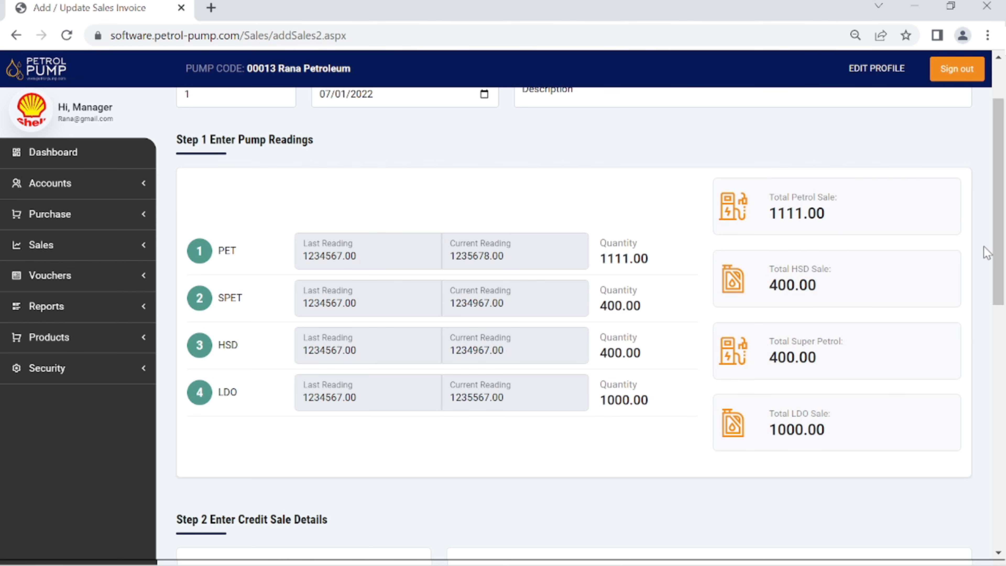
drag(1002, 247, 1003, 380)
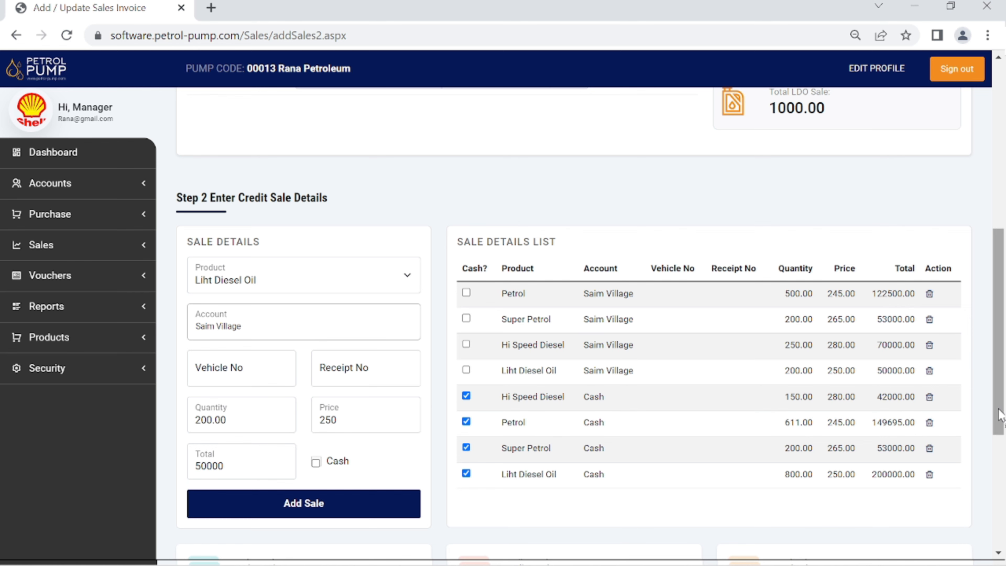
drag(1000, 415, 1002, 531)
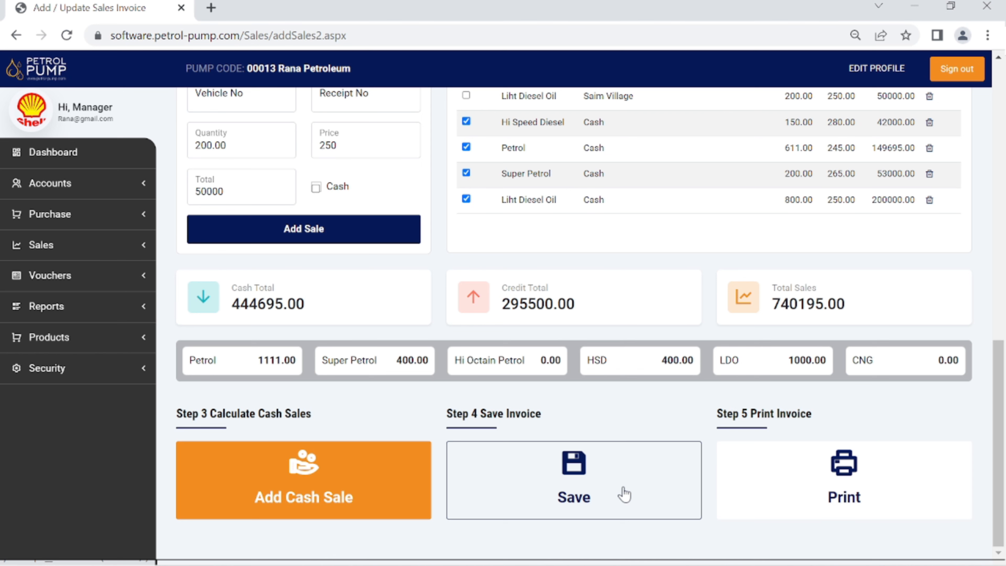
click(624, 494)
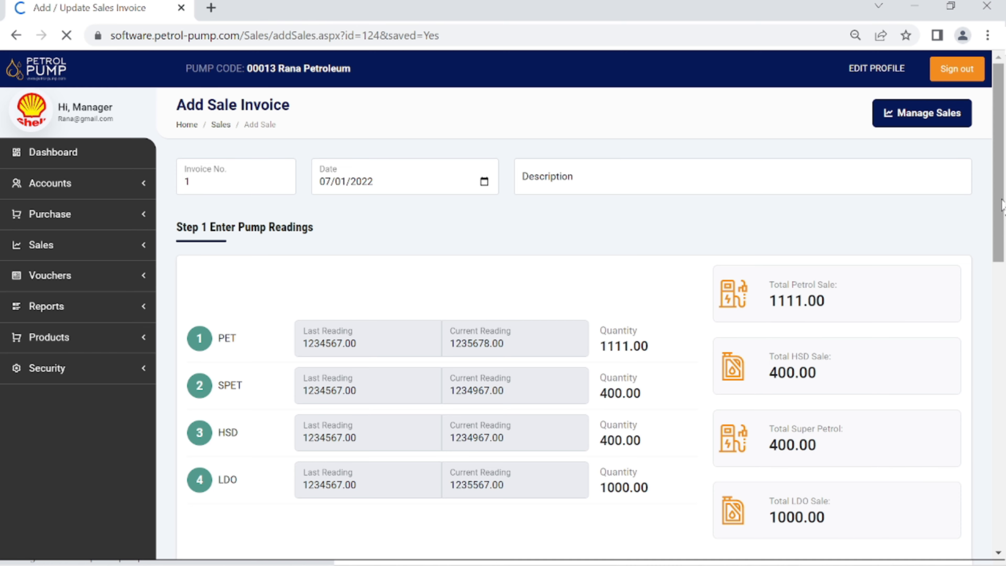
Open the print report of the saved invoice and review its sale lines, totals and pump readings.
drag(1000, 206, 1003, 523)
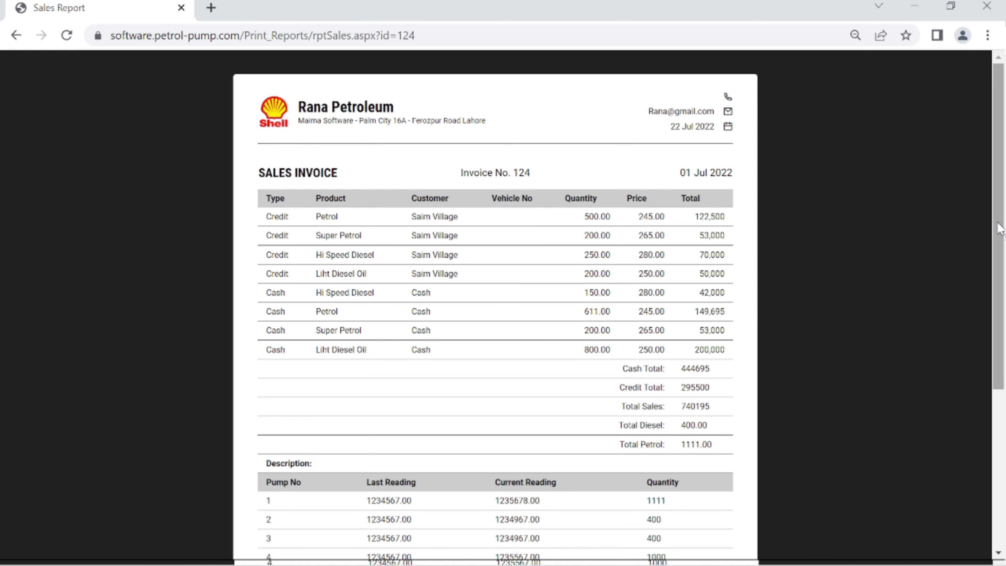
drag(1000, 229, 1004, 317)
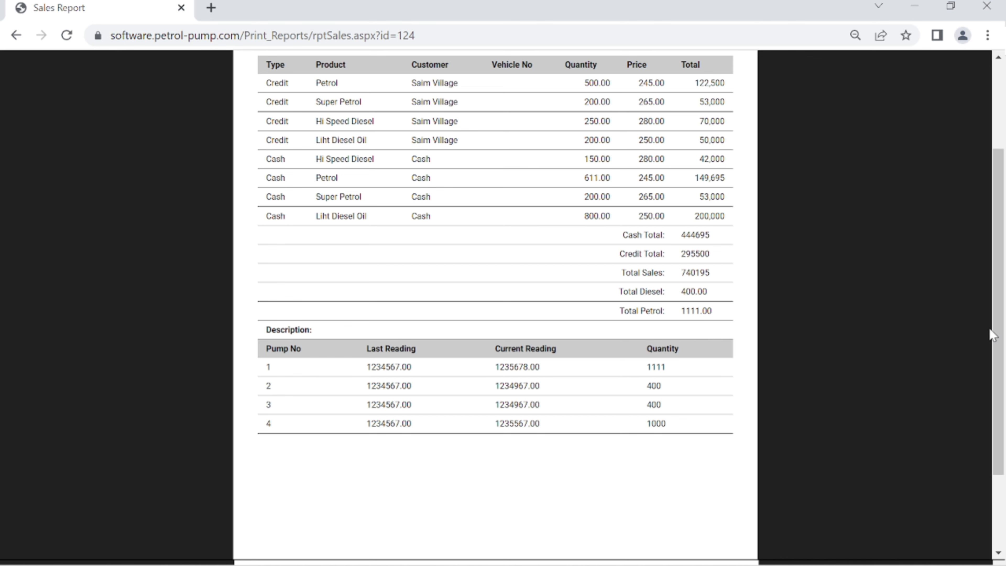
drag(1001, 334, 1003, 238)
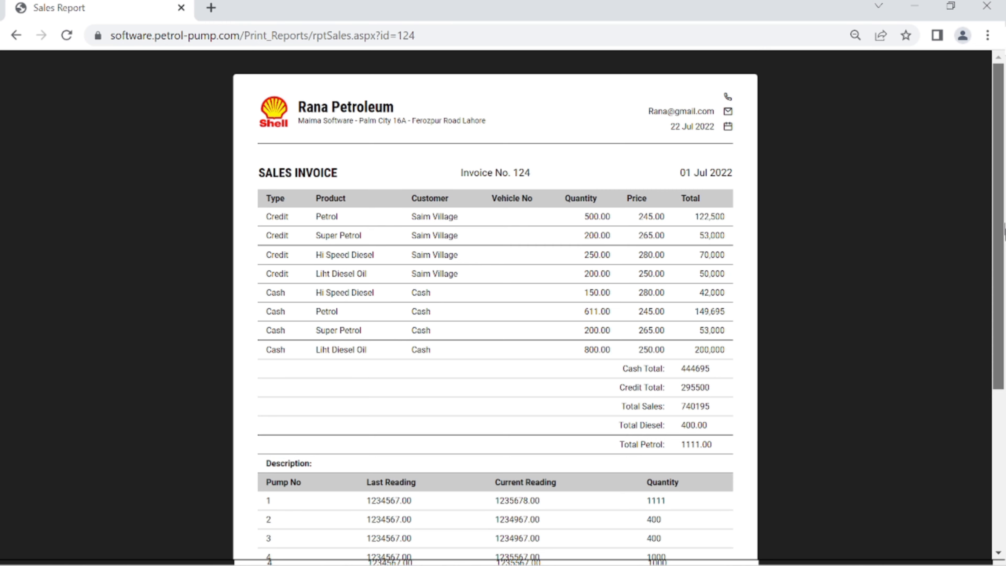
drag(1004, 232, 994, 195)
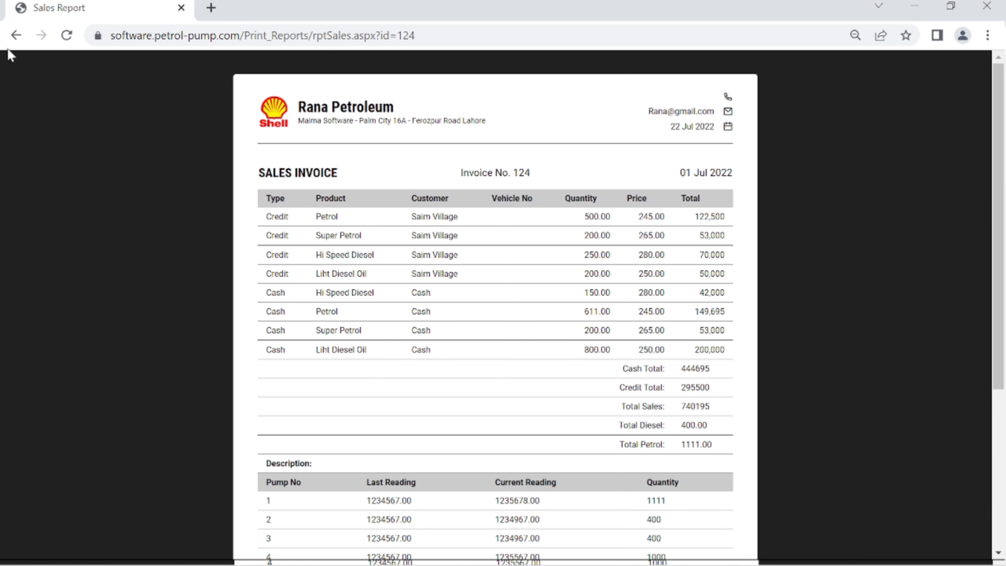
Return from the print report to the invoice and open the dashboard to check the sales summary and stock details.
click(16, 35)
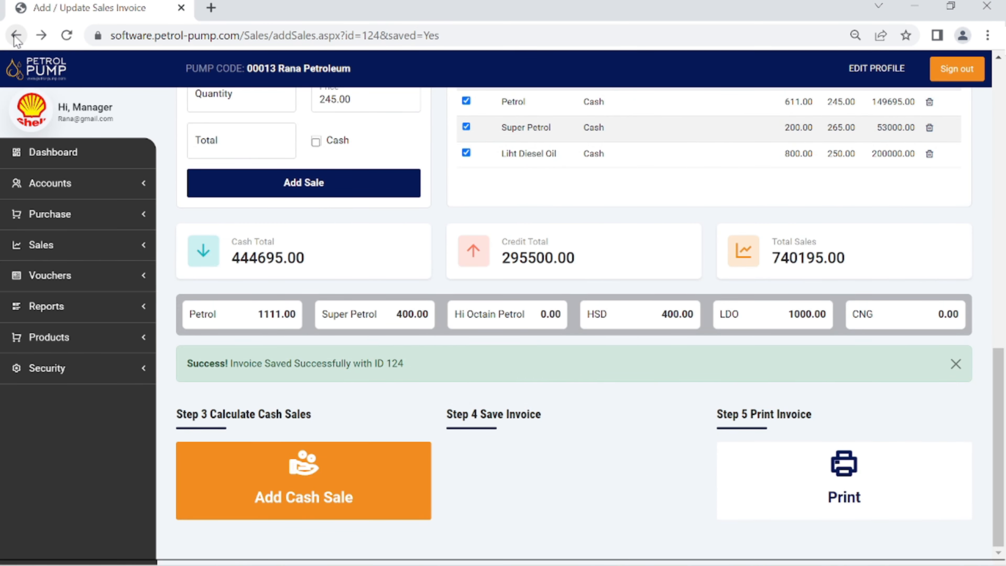
click(56, 152)
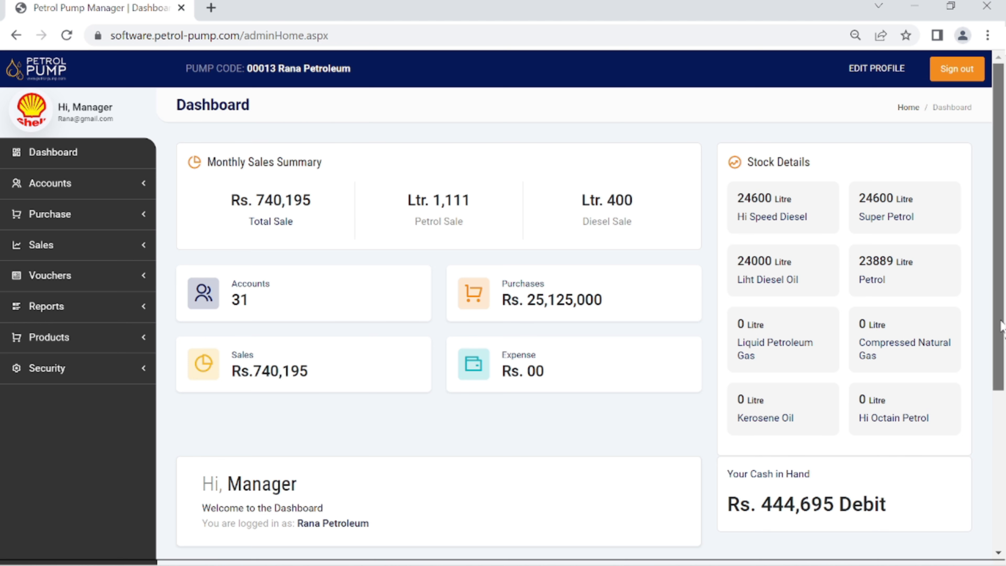
Review the dashboard's machine readings, stock details, cash in hand and monthly sales summary.
drag(1003, 325, 1005, 495)
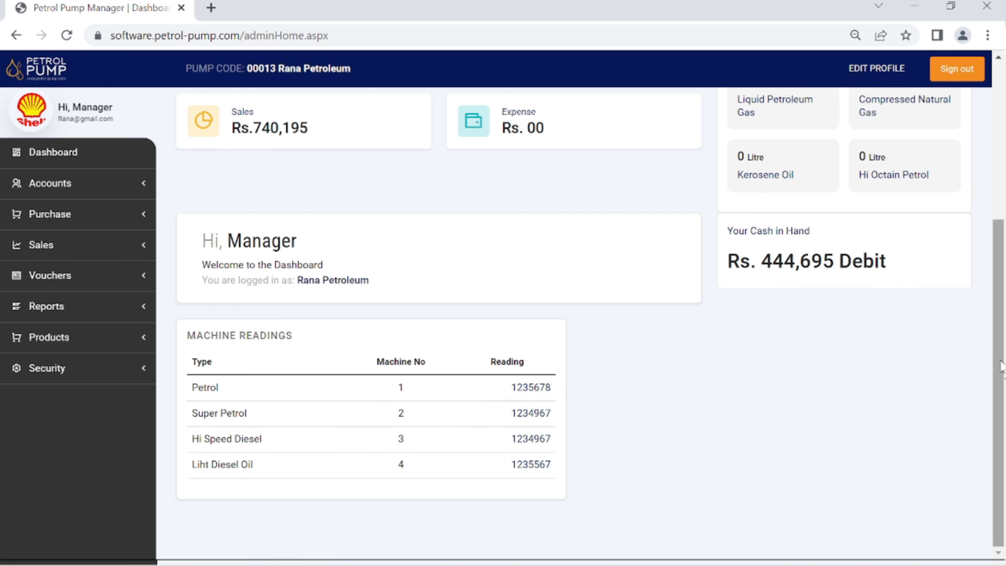
drag(1002, 360, 1003, 256)
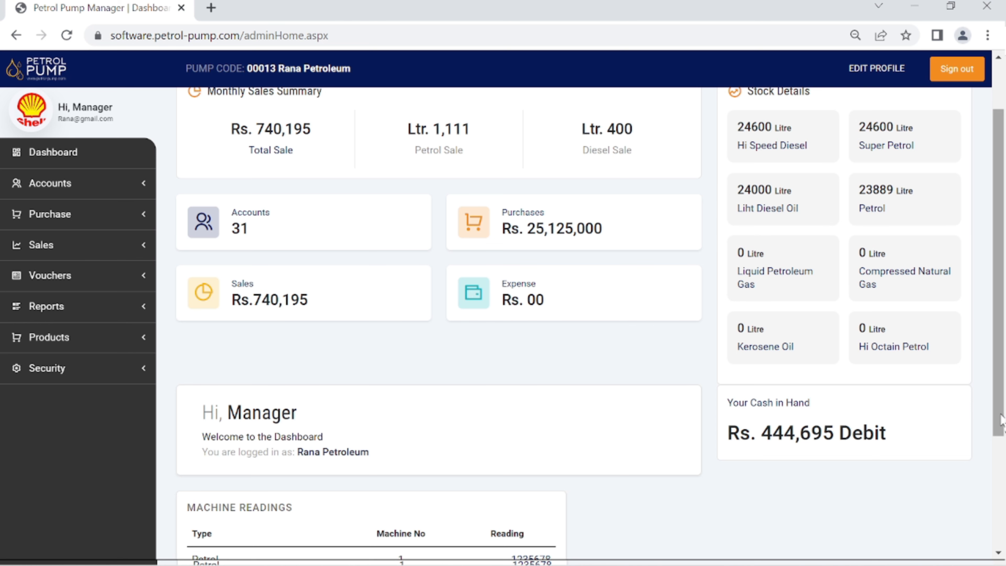
drag(1000, 420, 1000, 375)
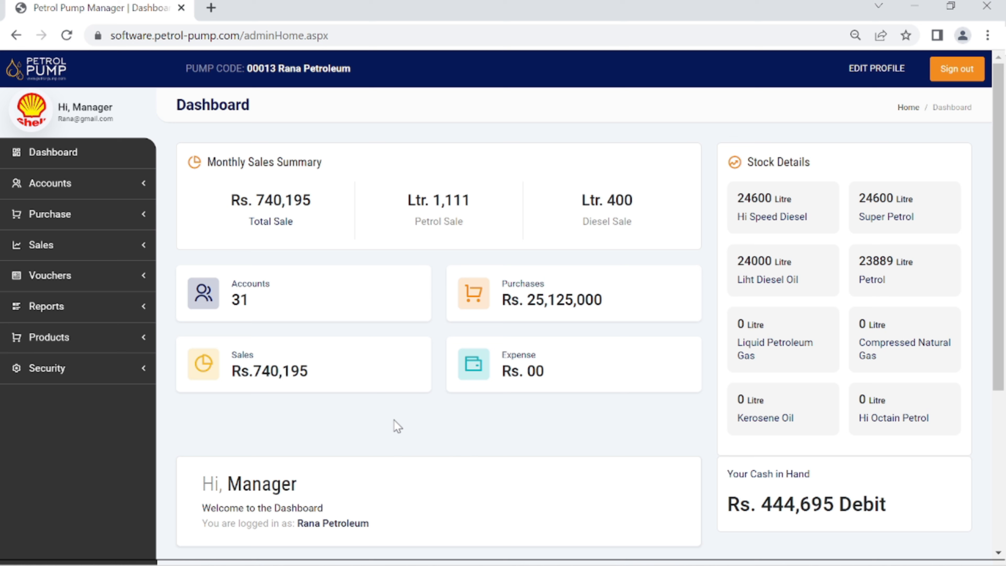
Open the Cash Receiveable report, review the customer balances, and open the account report of the second listed customer.
click(68, 309)
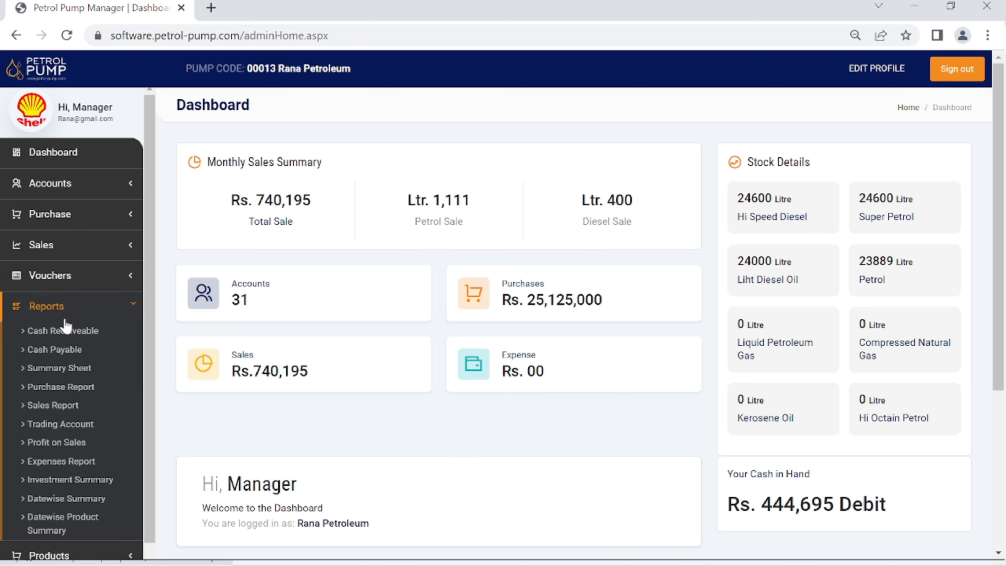
click(66, 338)
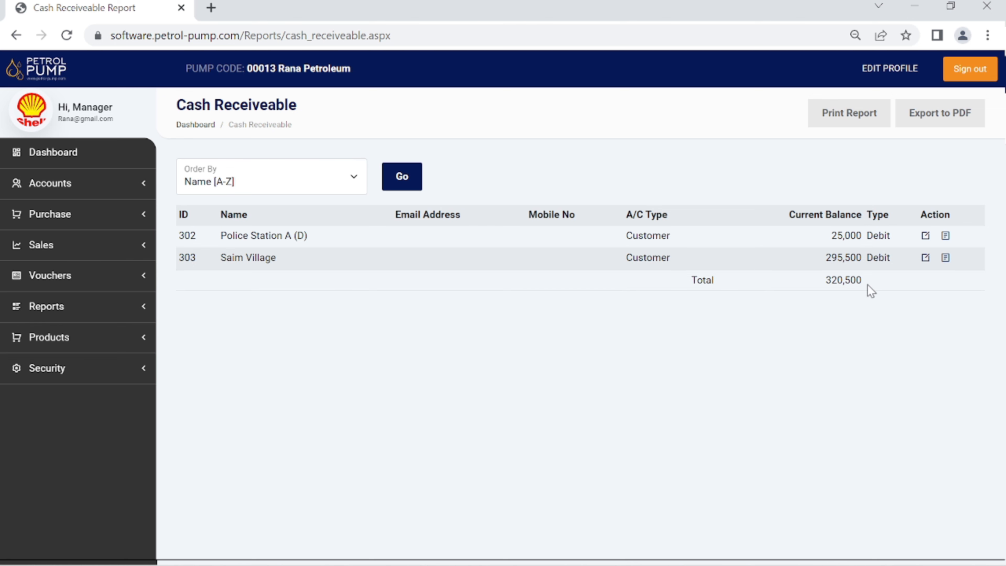
click(946, 257)
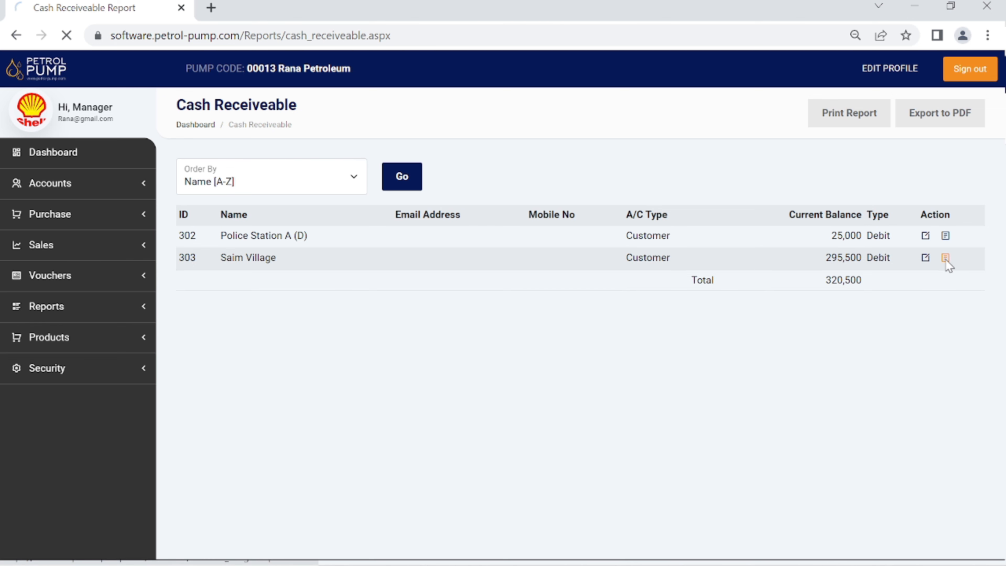